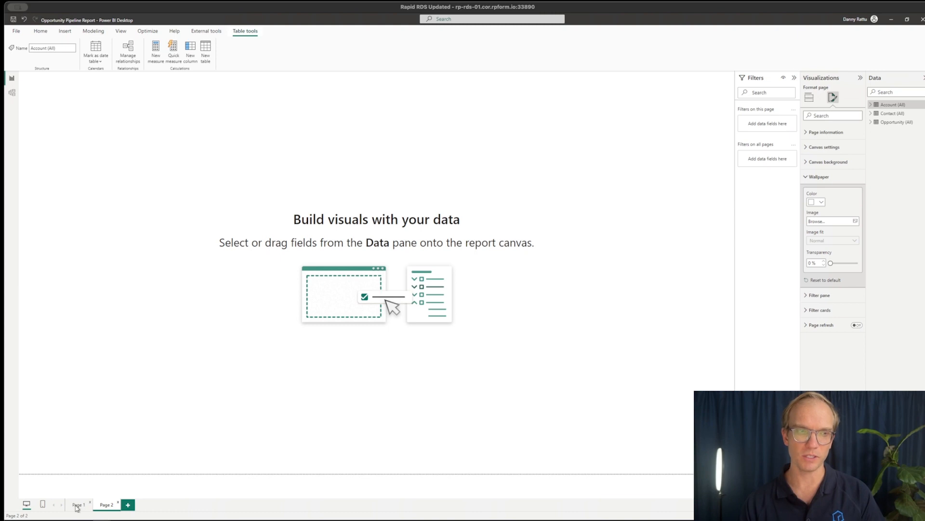
Check the finished report on Page 1, and set Page 2's wallpaper color to light blue
click(78, 504)
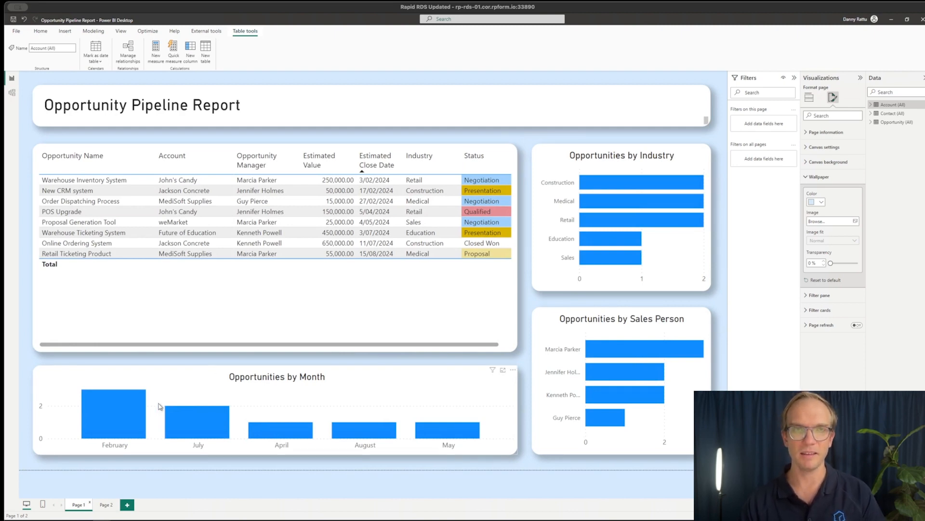
click(107, 506)
click(579, 273)
click(811, 178)
click(822, 202)
click(828, 230)
Insert a text box on Page 2 and resize it into a wide banner along the upper edge of the page
click(65, 30)
click(241, 51)
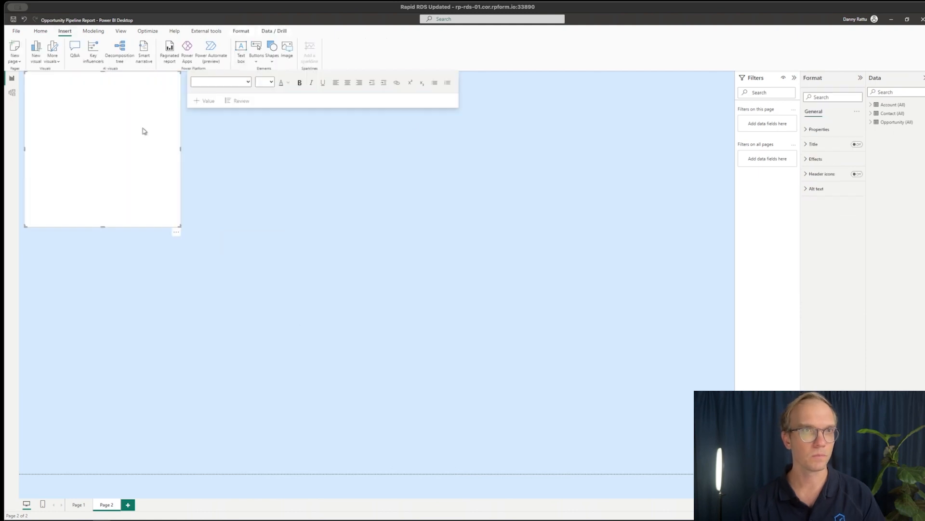
drag(181, 227, 719, 169)
drag(373, 73, 373, 81)
click(256, 113)
drag(25, 125, 28, 124)
drag(718, 168, 722, 107)
click(661, 202)
click(660, 111)
Turn on the text box's title, set its text to "Opportunity Pipeline Report" and align it left
click(814, 144)
click(856, 144)
click(829, 181)
text(Opportunity Pipeline Report)
click(821, 287)
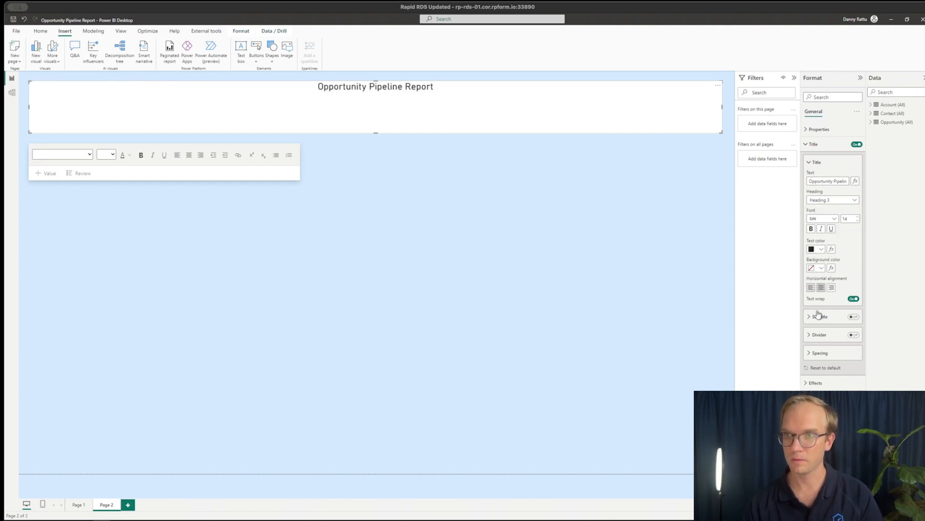
click(811, 288)
Set the title box's padding to 20 px on top and 15 px on the left, and reduce the box's height
click(812, 353)
click(812, 353)
click(812, 163)
click(812, 130)
click(811, 232)
click(839, 242)
click(840, 243)
click(822, 255)
click(822, 256)
click(822, 256)
drag(376, 132, 376, 117)
Give the title box rounded corners and a drop shadow
scroll(834, 261, down, 2)
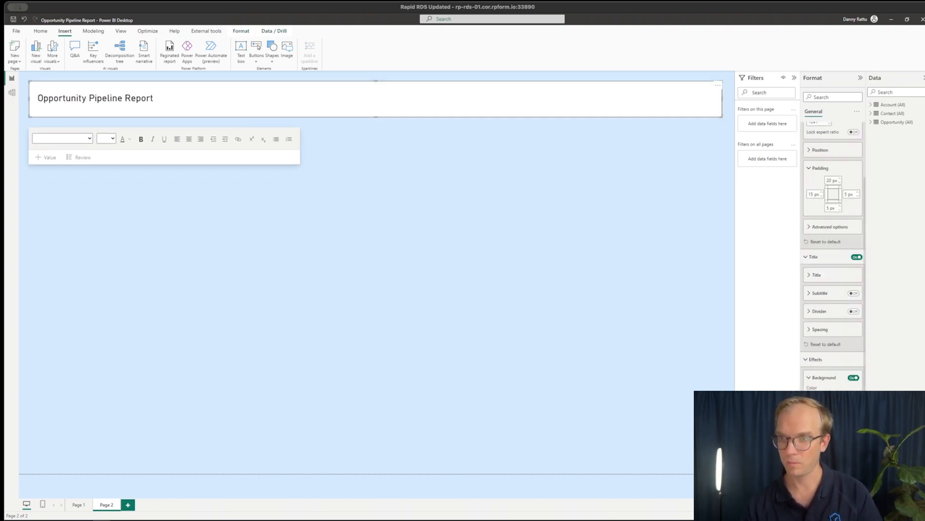
click(854, 453)
click(854, 436)
click(813, 454)
click(816, 341)
click(830, 473)
Add an empty table visual beneath the title banner, covering roughly the left three quarters of the page width
click(164, 230)
drag(723, 267, 535, 383)
drag(501, 309, 501, 263)
click(833, 98)
click(813, 102)
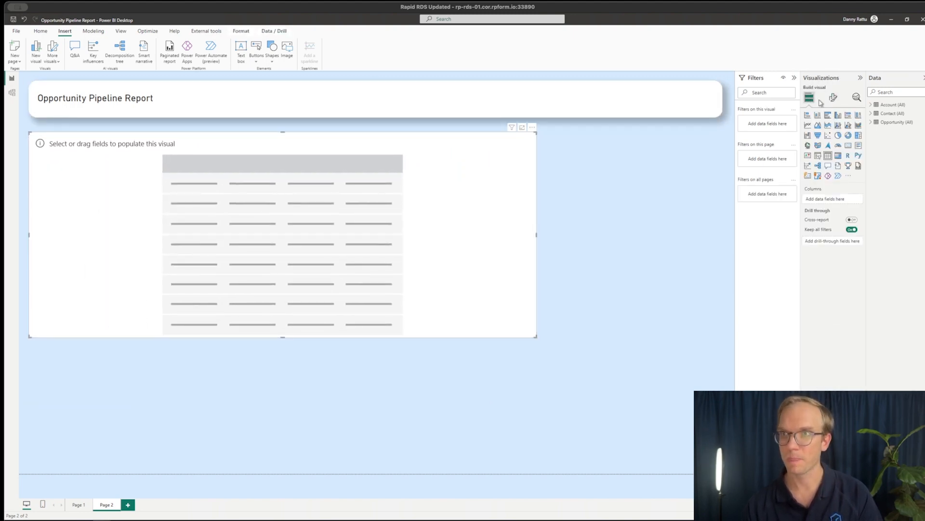
Add an empty clustered bar chart to the right of the table and place a copy of it directly below
click(828, 115)
drag(536, 344, 202, 351)
drag(116, 396, 640, 177)
drag(638, 252, 638, 290)
click(641, 328)
key(ctrl+v)
drag(651, 225, 636, 363)
drag(637, 469, 638, 461)
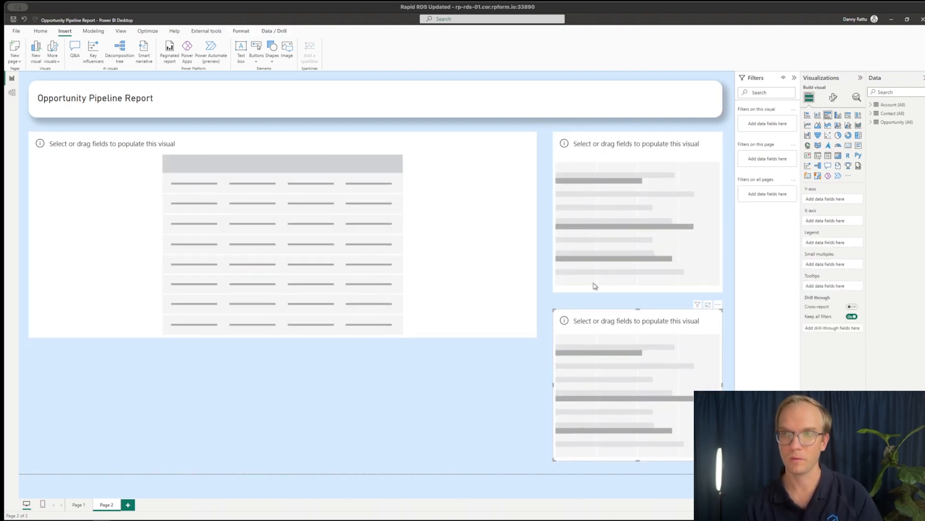
Add an empty stacked column chart beneath the table, matching the table's width
click(36, 51)
drag(284, 337, 284, 354)
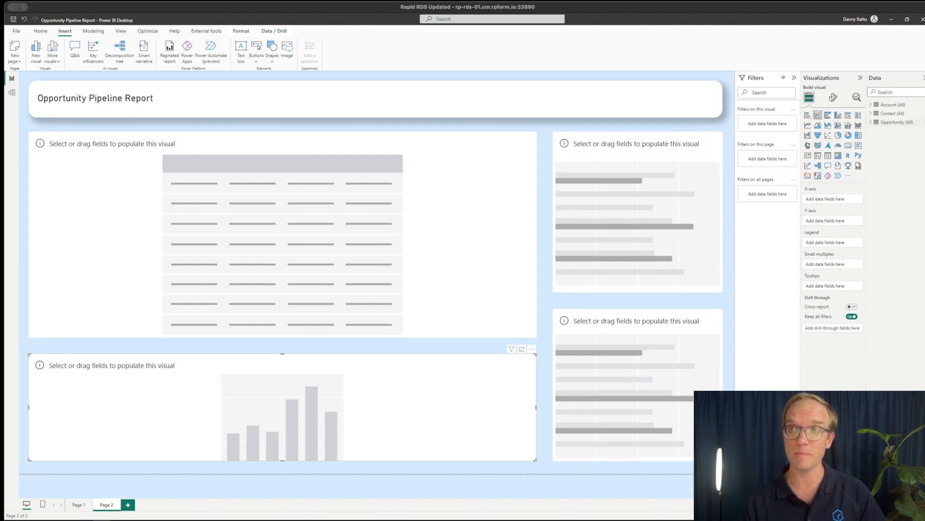
Open the Opportunity (All) query for editing and bring up the settings of its Source step
right_click(894, 122)
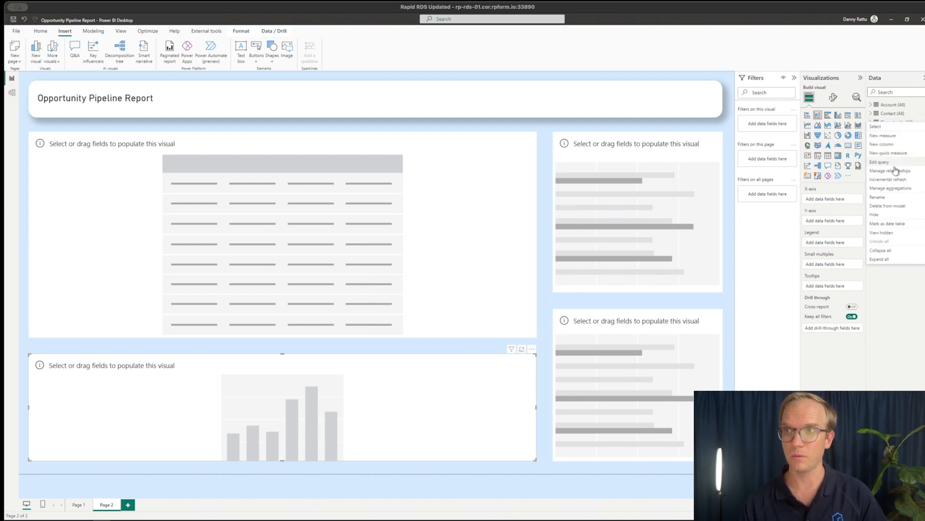
click(889, 168)
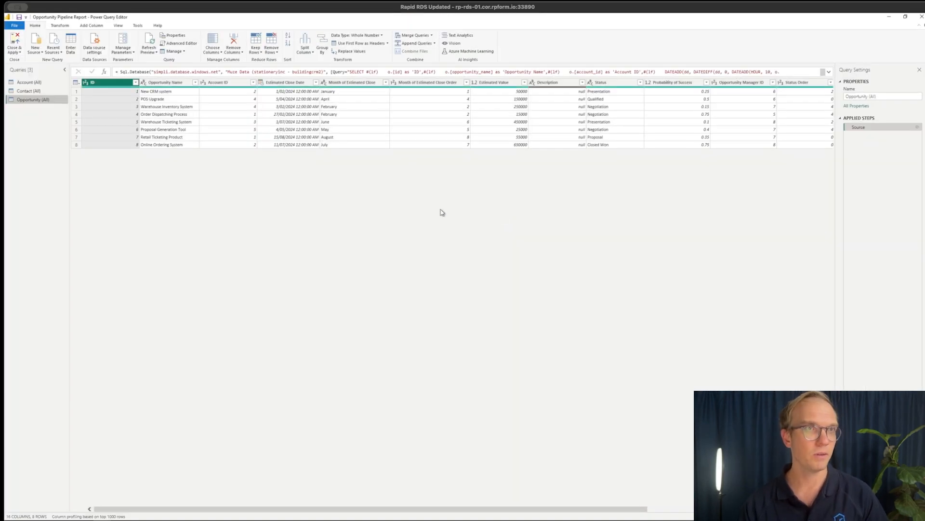
click(916, 128)
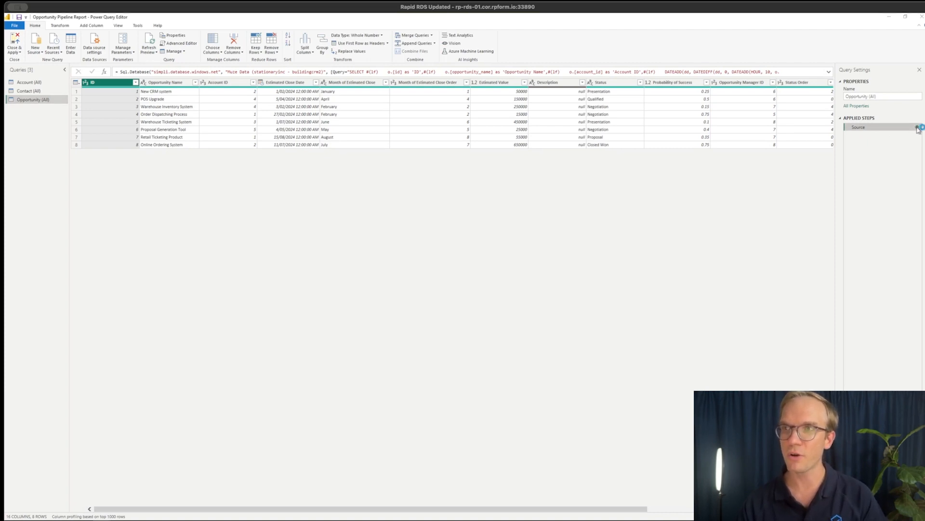
Examine the column aliases, Status Order cases and table joins in the query's SQL statement, and return to the report
scroll(436, 282, down, 3)
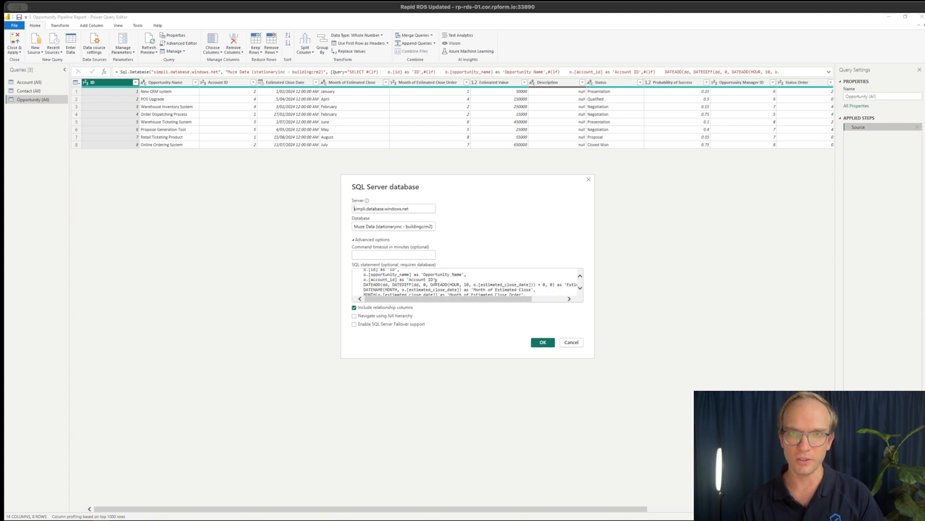
scroll(435, 282, down, 1)
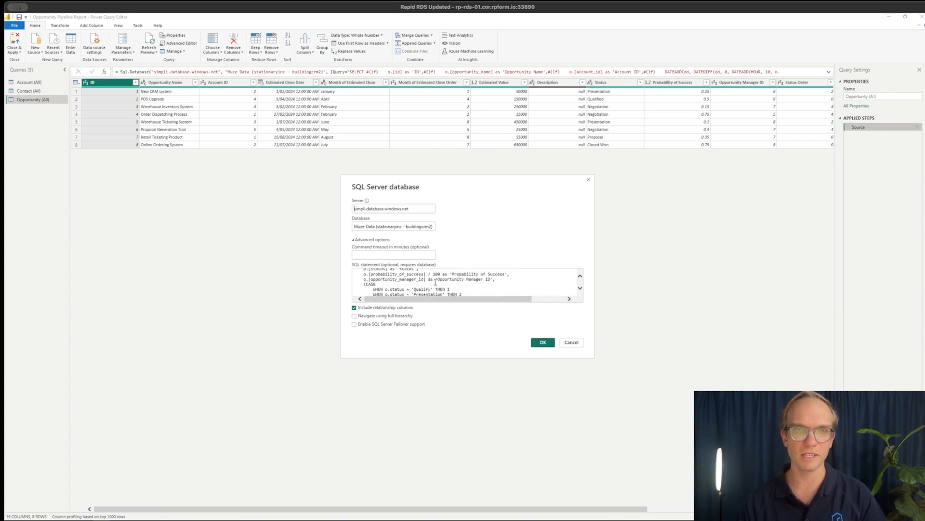
scroll(435, 286, down, 5)
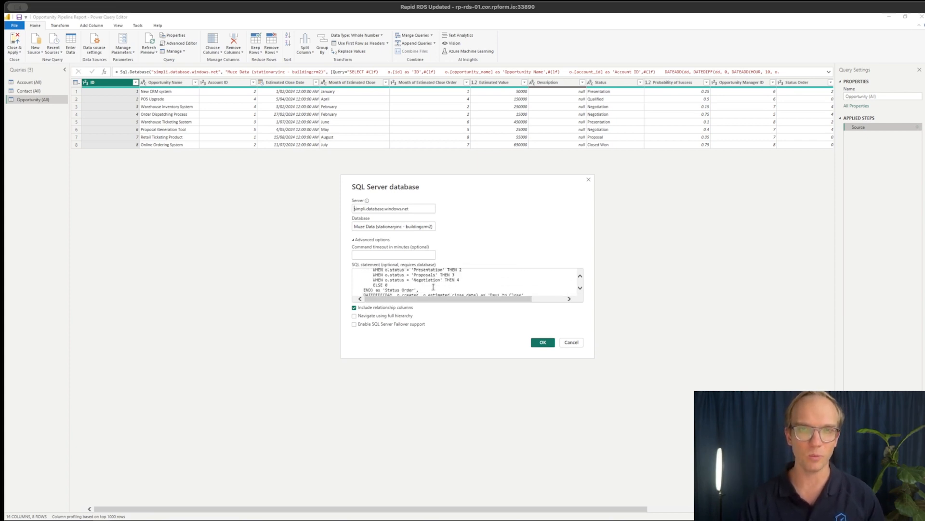
scroll(434, 288, down, 1)
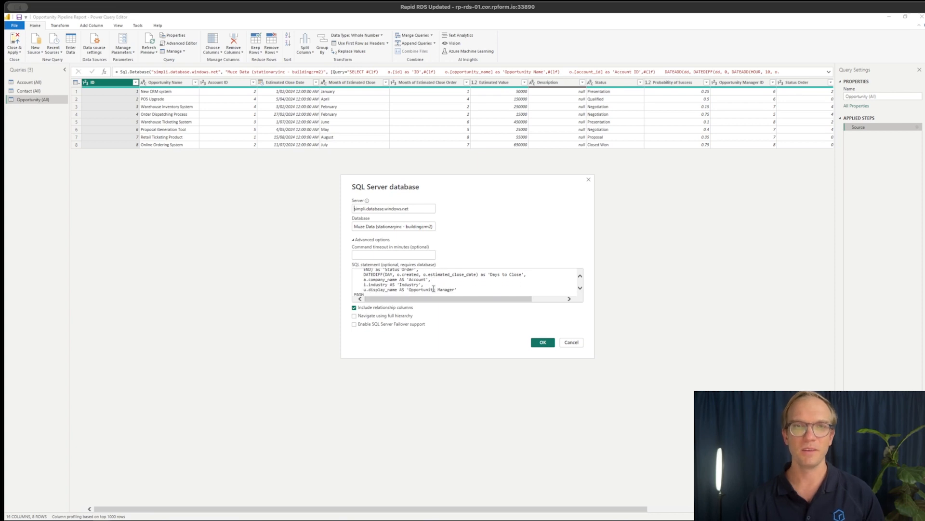
scroll(436, 285, down, 3)
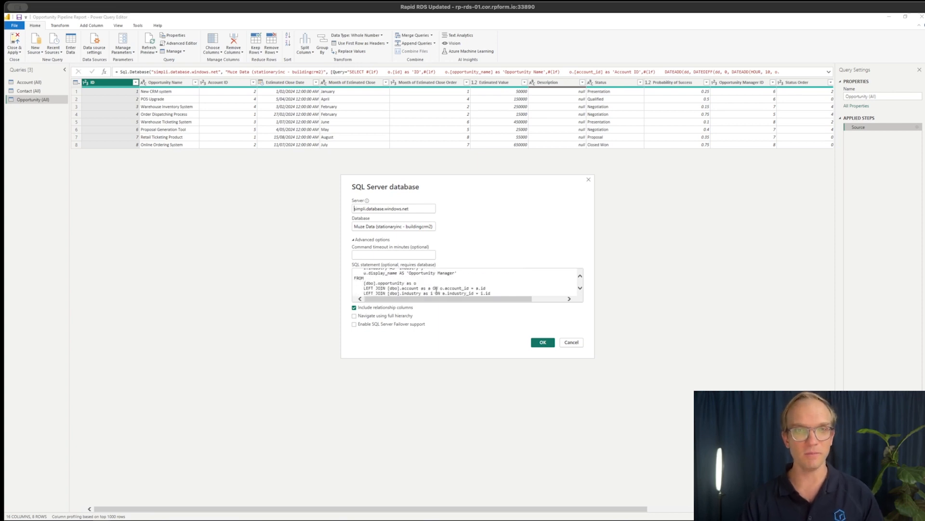
scroll(435, 287, down, 1)
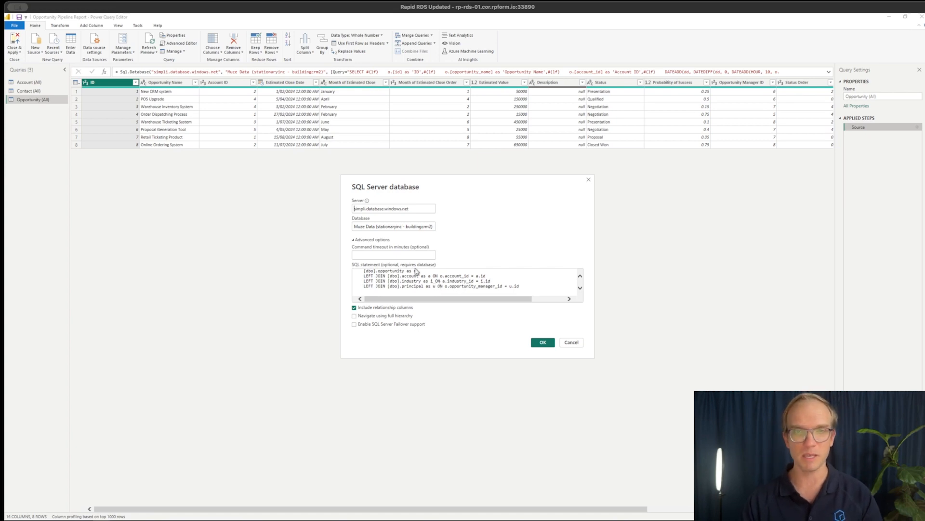
scroll(418, 281, up, 5)
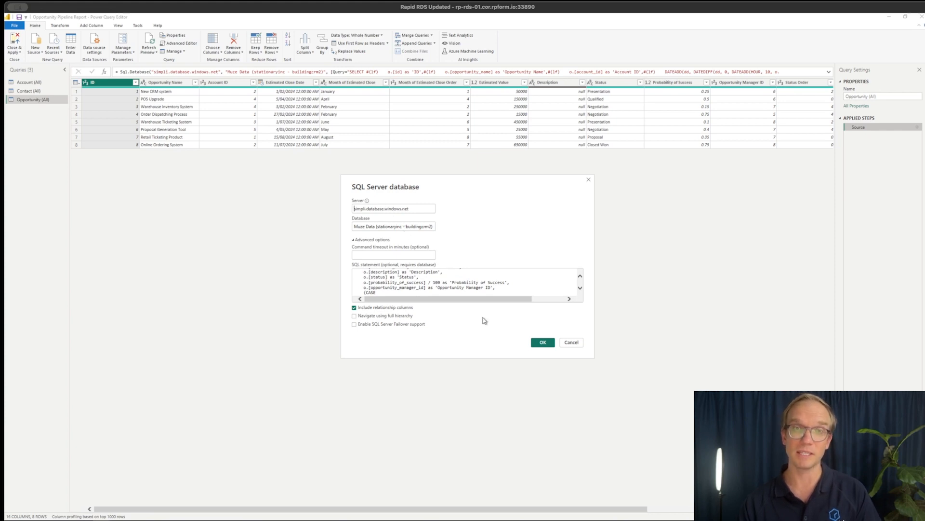
scroll(407, 283, up, 4)
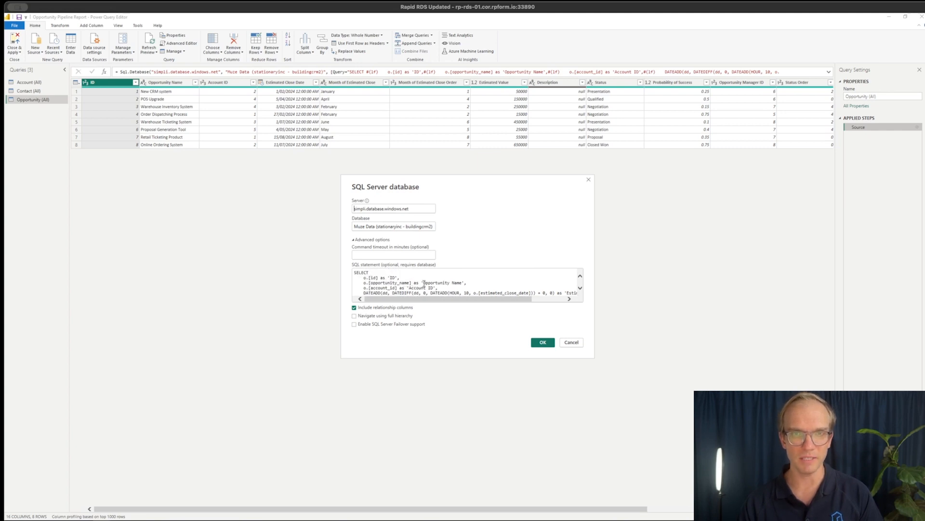
scroll(429, 283, down, 5)
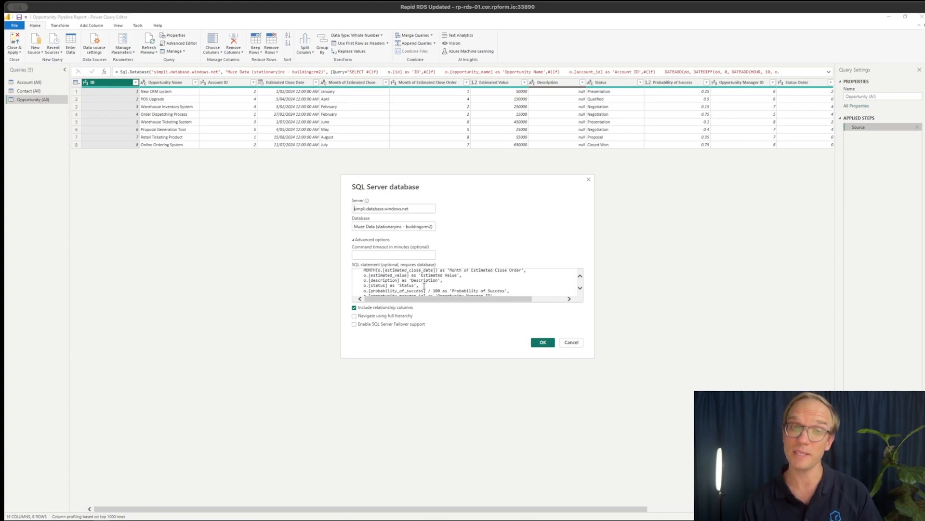
scroll(421, 280, down, 6)
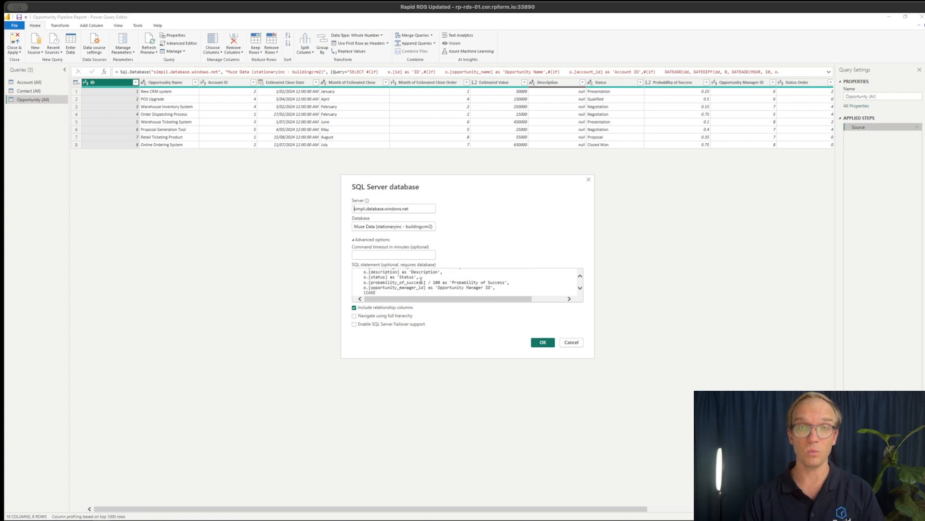
scroll(421, 280, down, 1)
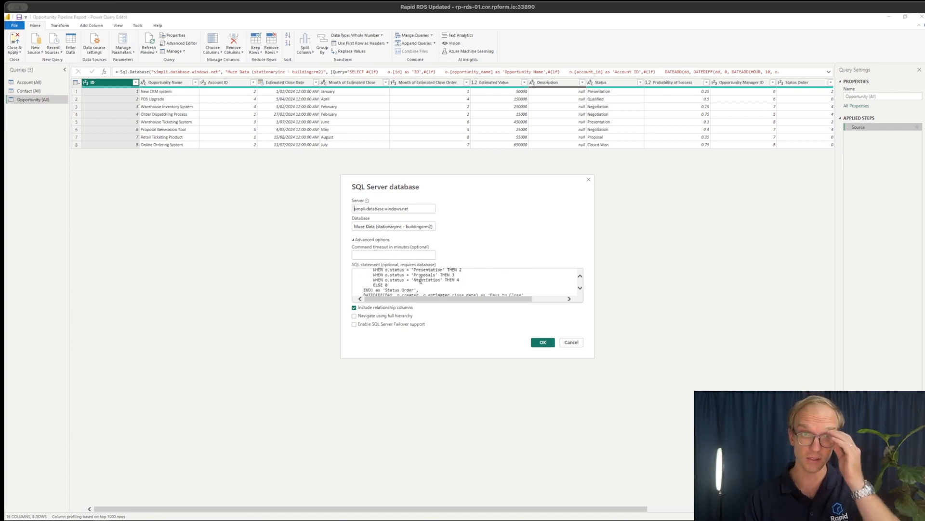
scroll(421, 280, down, 2)
scroll(405, 279, down, 4)
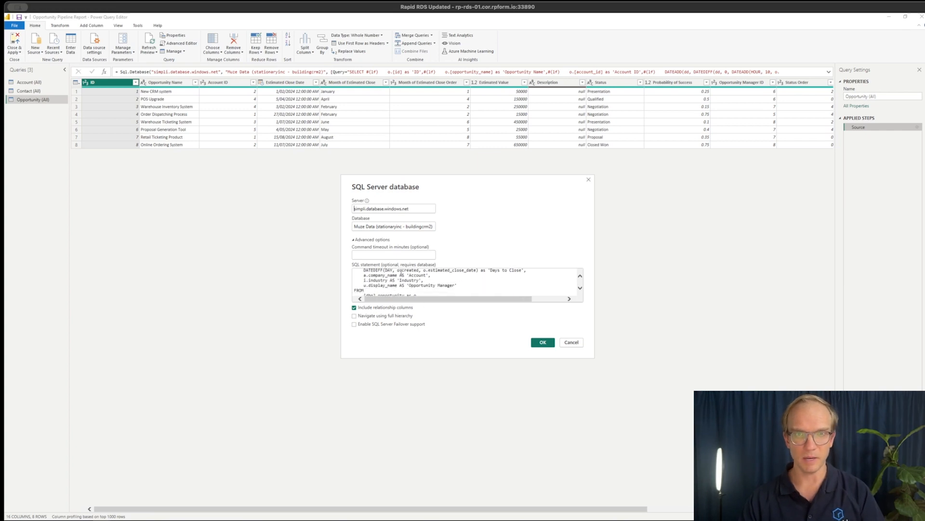
click(542, 343)
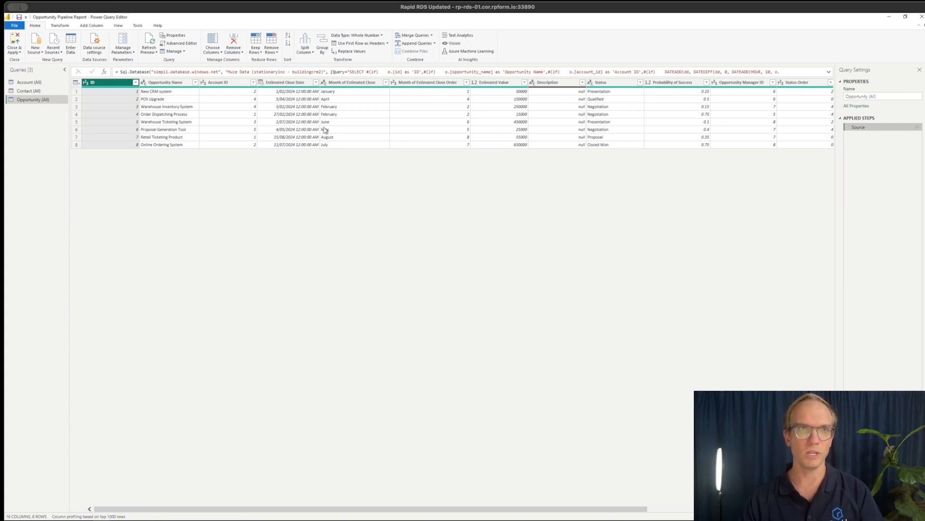
click(19, 42)
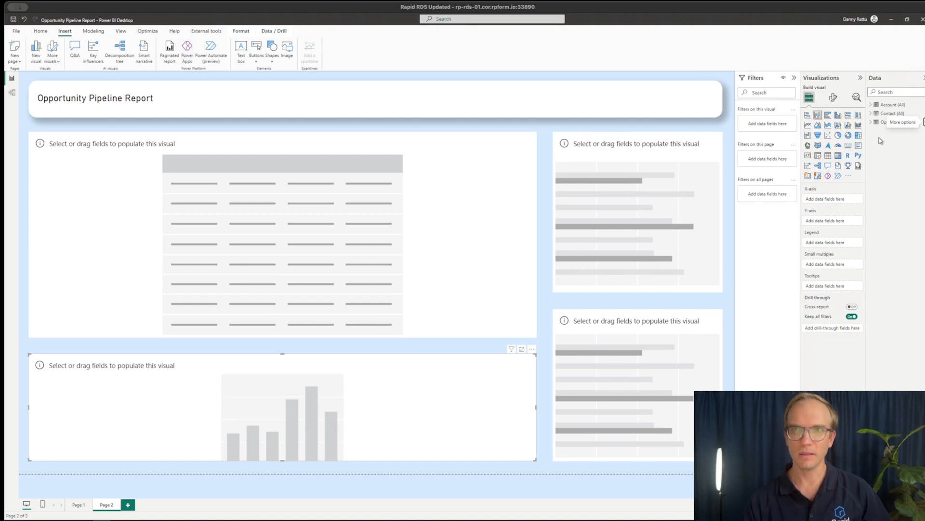
Add Account, Estimated Close Date, Industry, Month of Estimated Close, Opportunity Manager, Status and Opportunity Name from Opportunity (All) to the table
click(872, 123)
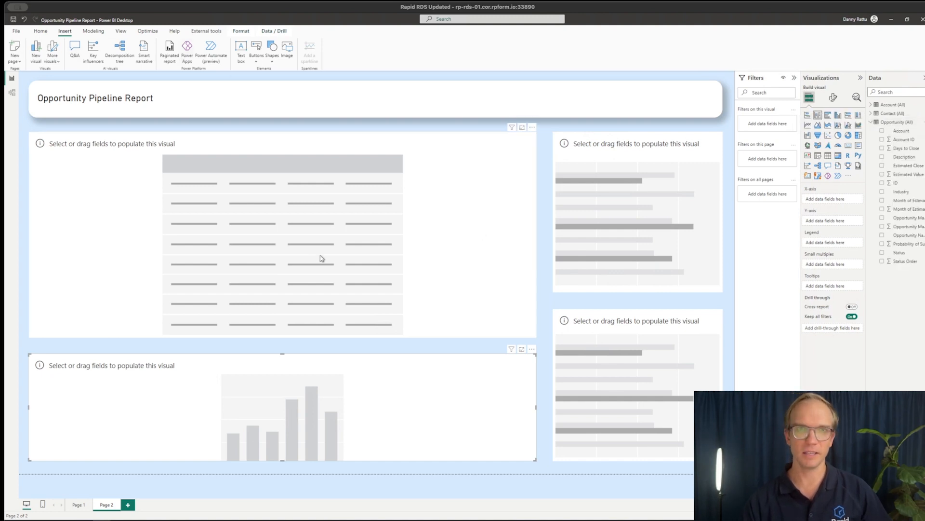
click(195, 215)
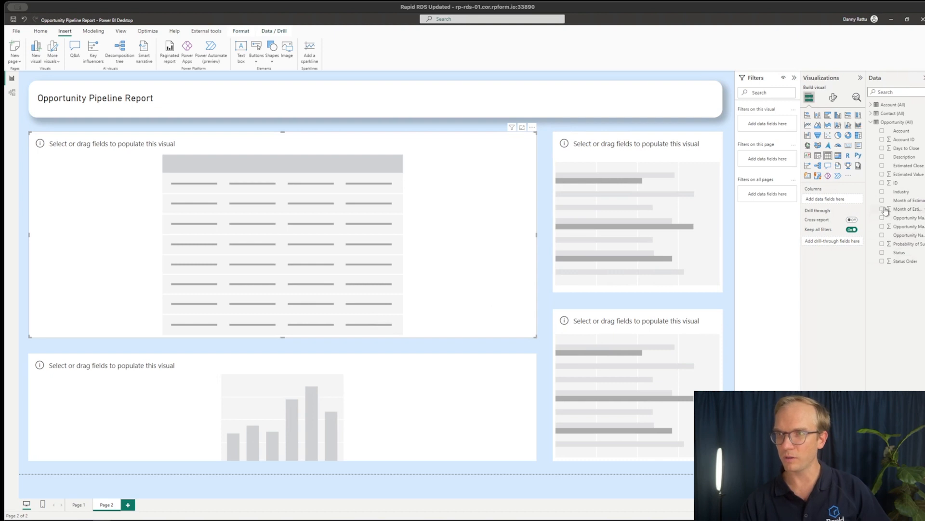
click(882, 131)
click(883, 165)
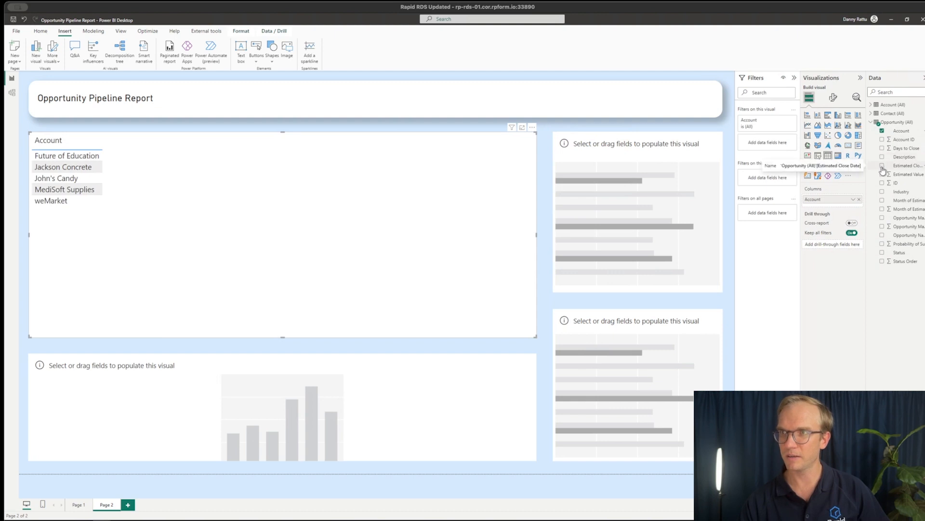
click(883, 192)
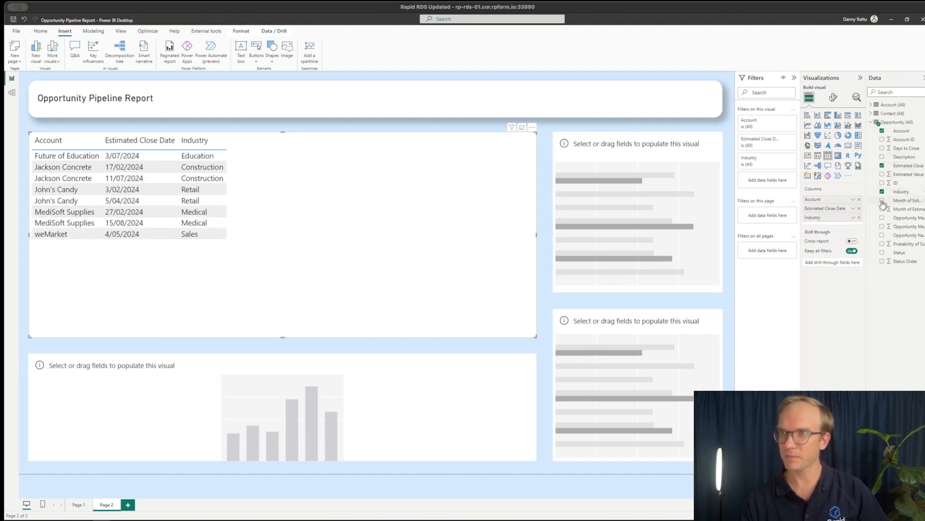
click(882, 201)
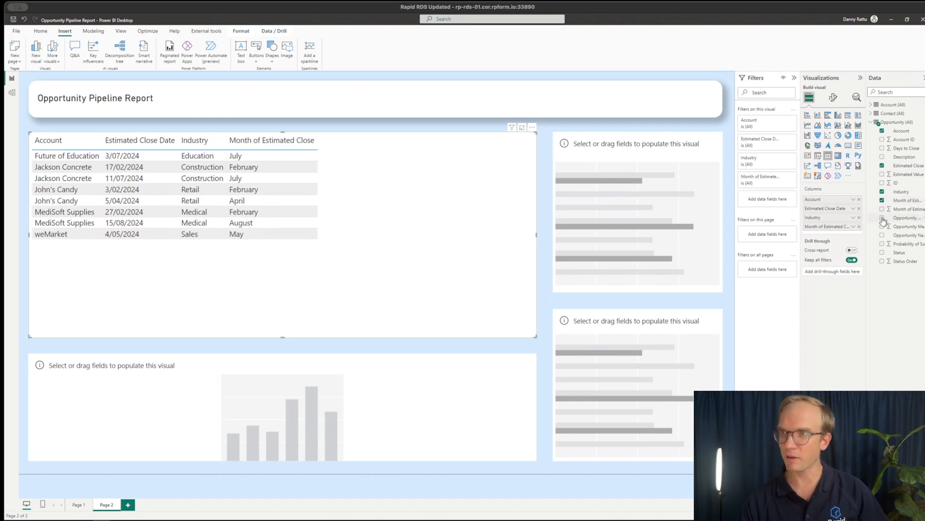
click(883, 218)
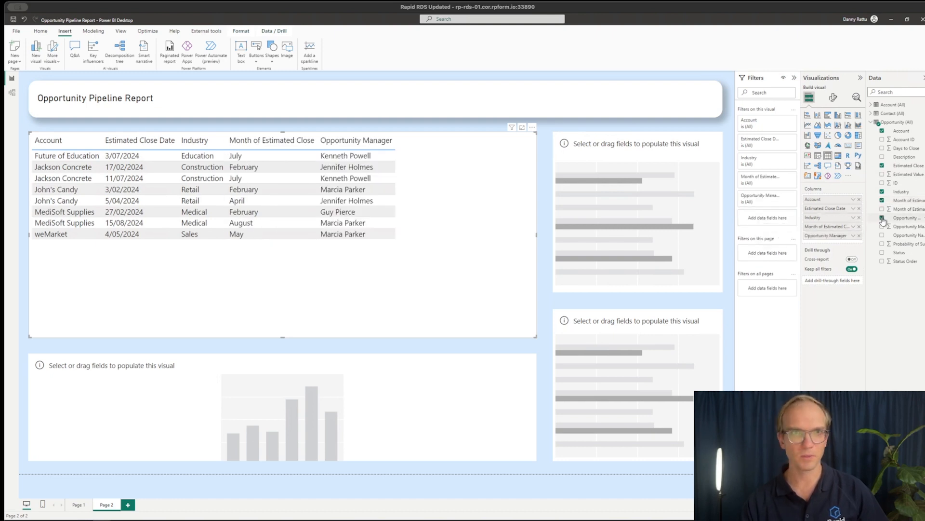
click(883, 252)
click(883, 235)
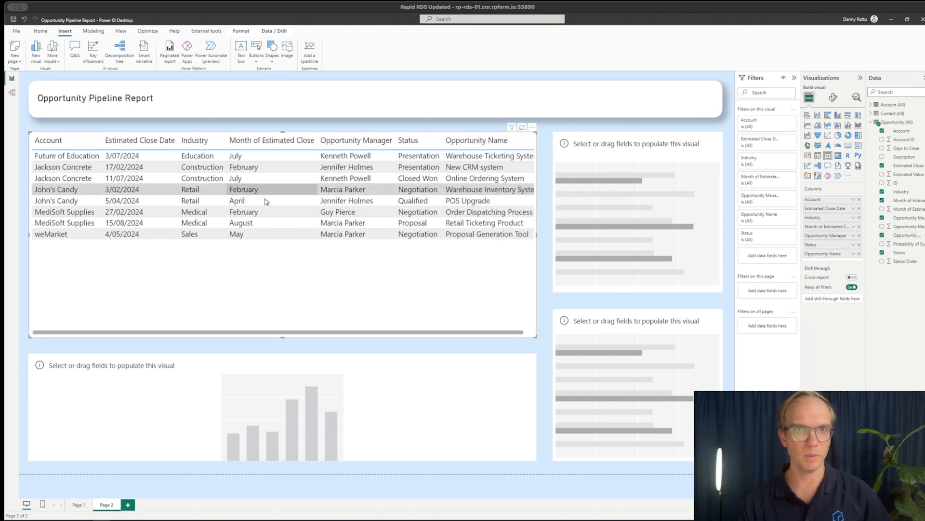
Reorder the table's columns so they begin with Opportunity Name, Account, Status and Opportunity Manager
drag(827, 256, 827, 200)
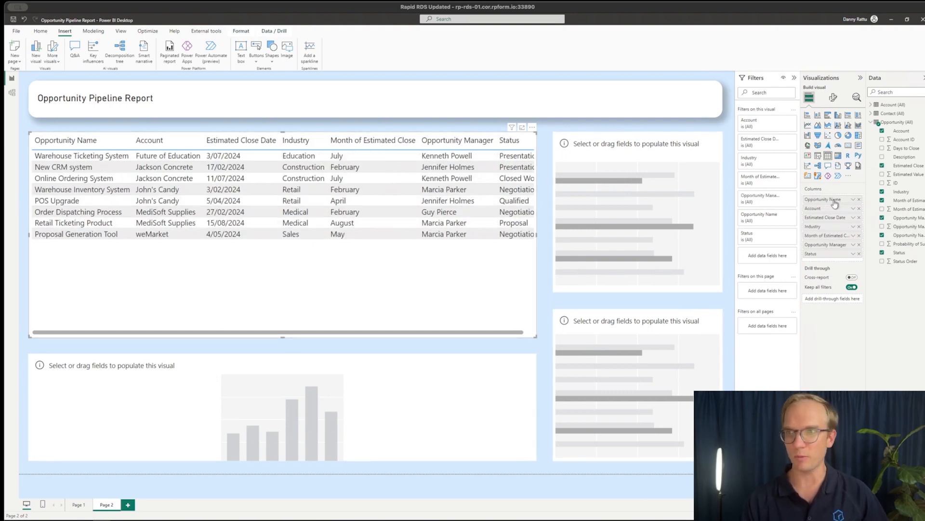
drag(829, 247, 819, 216)
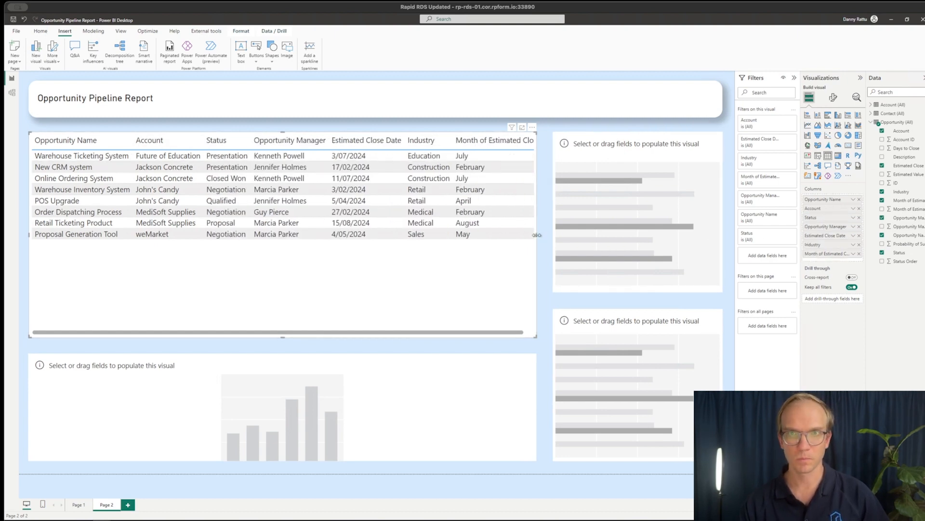
Narrow the two bar charts and widen the table and the column chart into the freed space
drag(553, 291, 573, 283)
drag(553, 310, 573, 302)
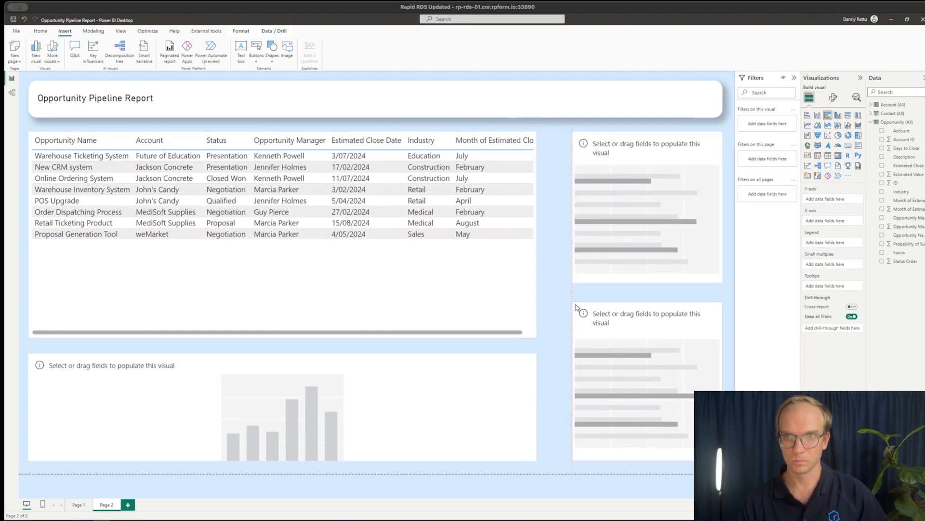
drag(536, 234, 555, 236)
drag(536, 407, 555, 406)
Make Status the table's last column and remove the Month of Estimated Close column
click(530, 200)
mouse_move(822, 253)
mouse_down()
mouse_move(821, 223)
mouse_move(821, 256)
mouse_up()
click(859, 218)
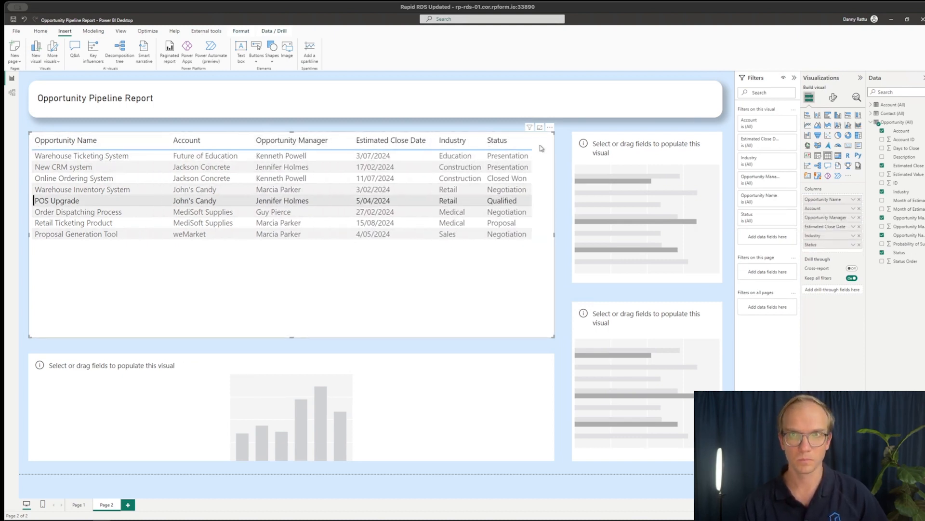
Set up rule-based background colours for the Status column, with Qualified in light blue and Presentation in dark blue
click(853, 245)
mouse_move(888, 273)
click(813, 274)
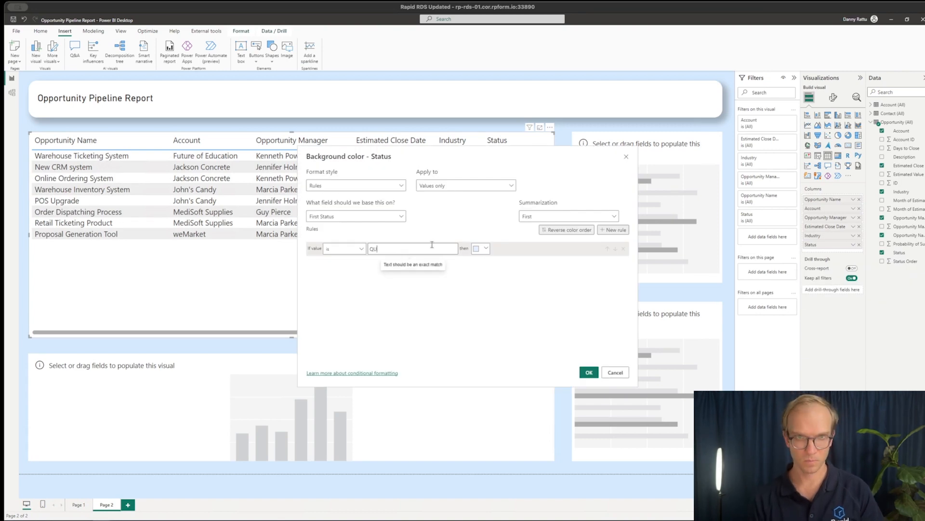
click(613, 230)
click(413, 262)
text(Presentation)
click(484, 262)
click(503, 311)
Add Status background rules that colour Proposal light orange and Negotiation light red
click(614, 230)
click(414, 274)
text(Proposal)
click(485, 277)
click(521, 183)
click(614, 230)
click(376, 290)
text(Negotiation)
click(484, 292)
click(531, 204)
click(486, 291)
click(572, 194)
click(614, 230)
click(423, 306)
text(Lost)
click(623, 306)
Apply the Status colour rules and change the Presentation rule's colour to a brighter blue
click(589, 372)
click(854, 245)
mouse_move(790, 275)
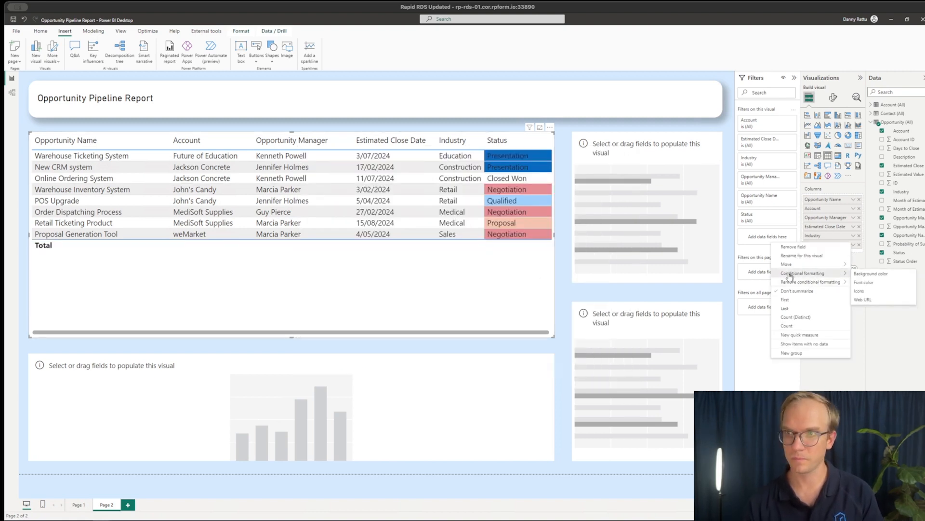
click(874, 275)
click(487, 263)
click(501, 262)
Add a Status background rule that colours Closed Won bright green and apply the rules
click(613, 230)
click(423, 305)
text(Closed Won)
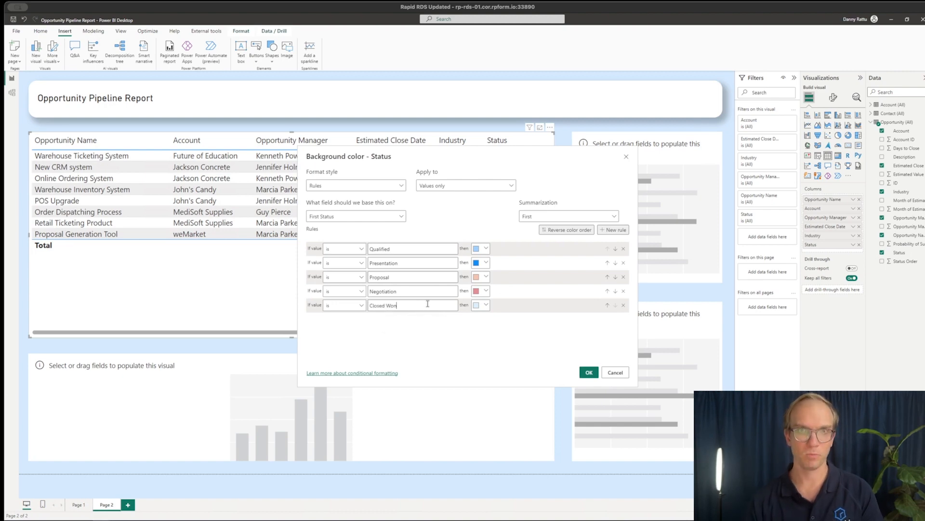
click(487, 305)
click(501, 273)
click(516, 250)
click(571, 167)
click(589, 372)
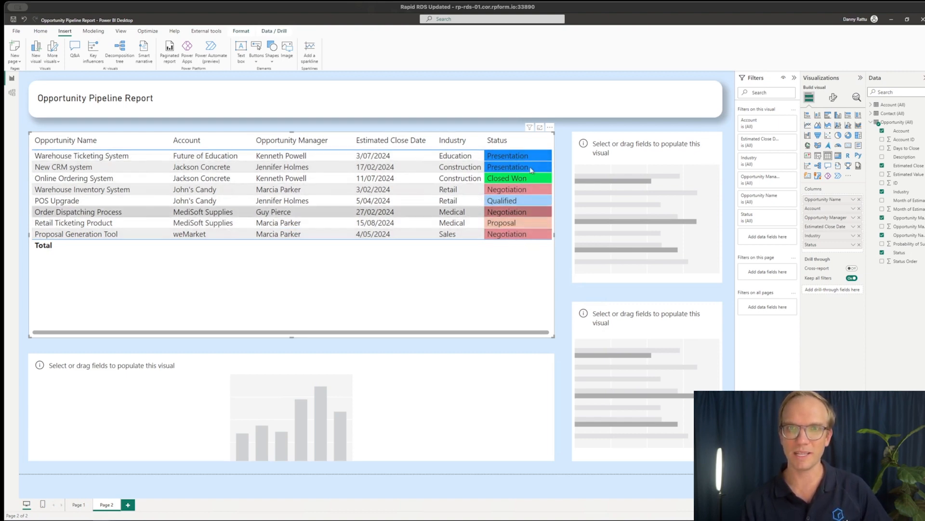
Sort the opportunity table by Status in descending order
click(512, 146)
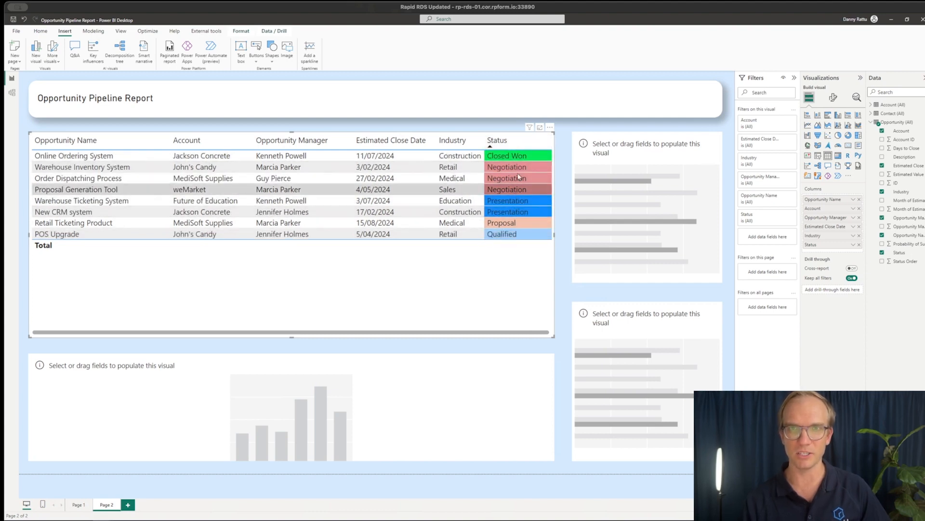
click(507, 143)
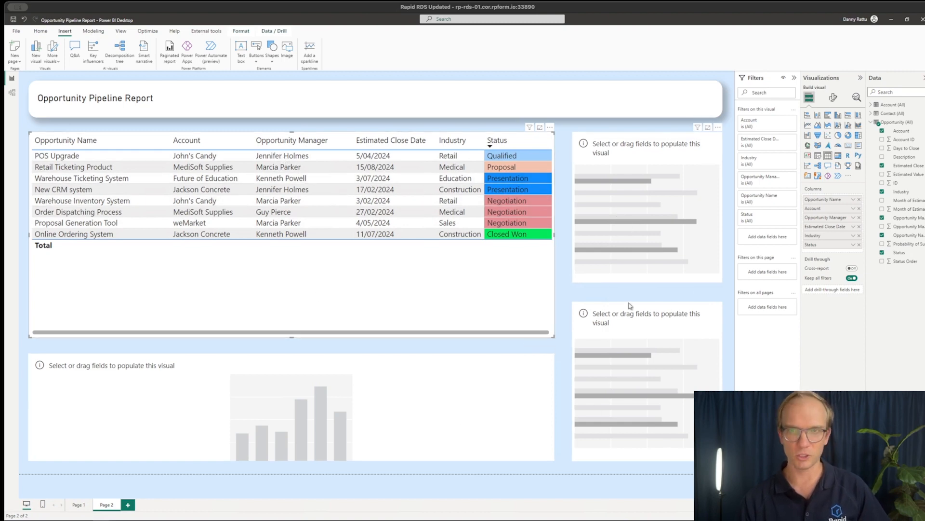
Plot the count of Opportunity Manager by Opportunity Manager in the upper bar chart and hide its X-axis
click(643, 233)
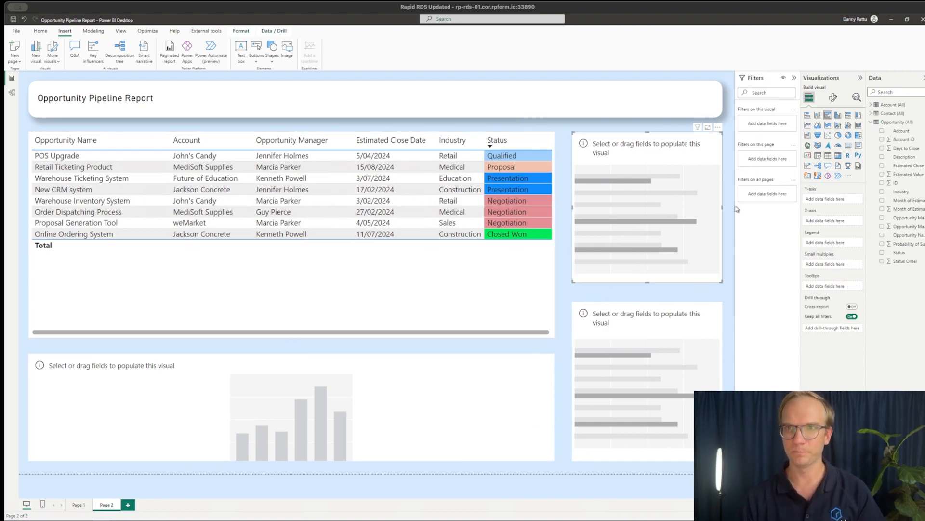
drag(904, 221, 833, 225)
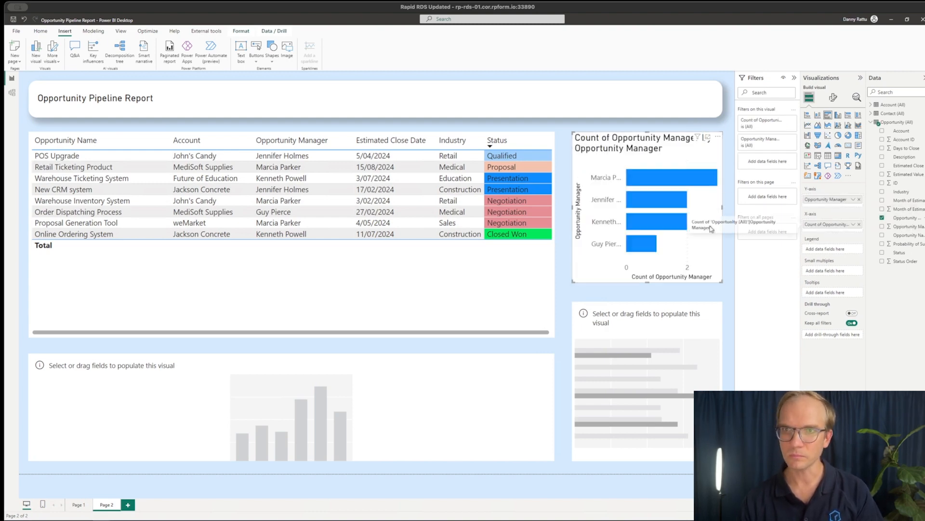
click(833, 98)
click(857, 163)
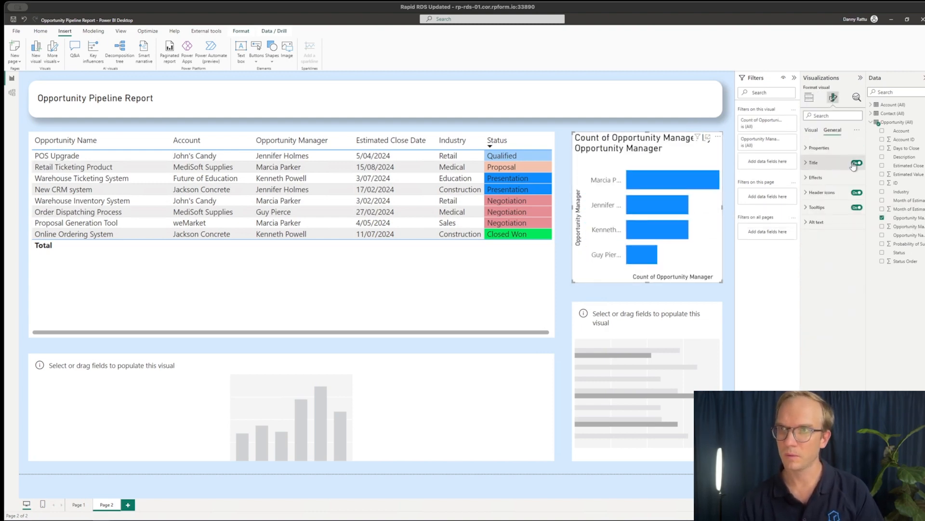
Title the upper bar chart "Opportunities by Sales Person" as centred 10 pt Heading 5 and set its top padding to 13 px
click(833, 130)
triple_click(828, 199)
text(Opportunities by Sales Person)
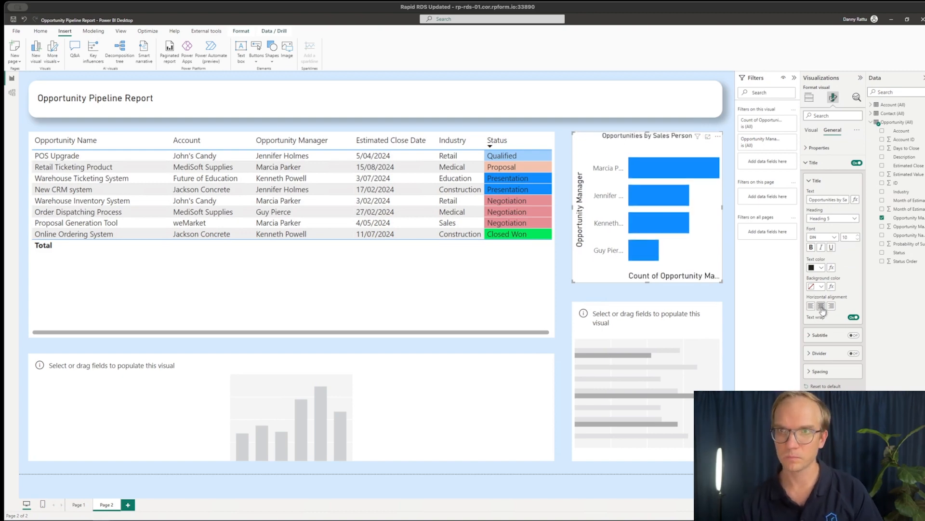
click(819, 148)
click(840, 261)
Turn off the X-axis and Y-axis titles on the Opportunities by Sales Person chart
click(812, 130)
click(814, 162)
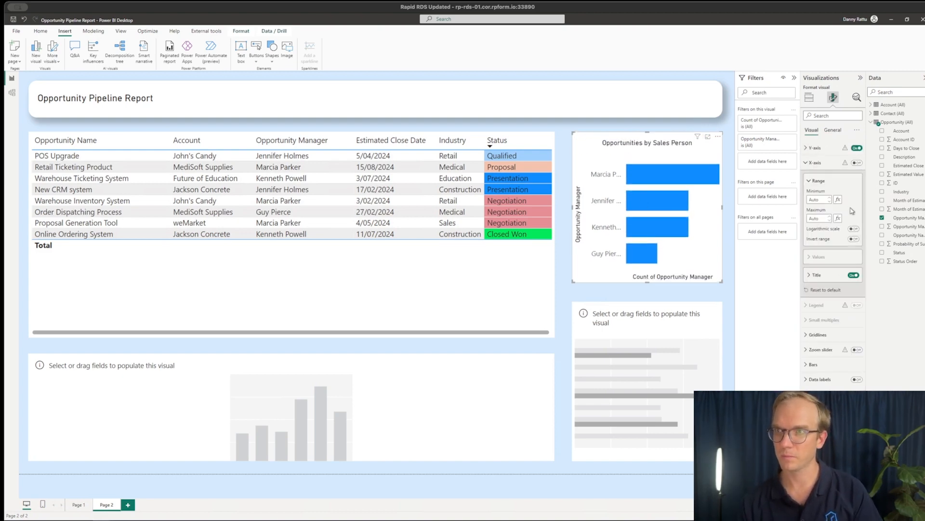
click(853, 276)
click(808, 149)
click(854, 277)
Widen the Sales Person chart and narrow the table together with its Estimated Close Date and Opportunity Manager columns
drag(572, 207, 532, 234)
click(547, 246)
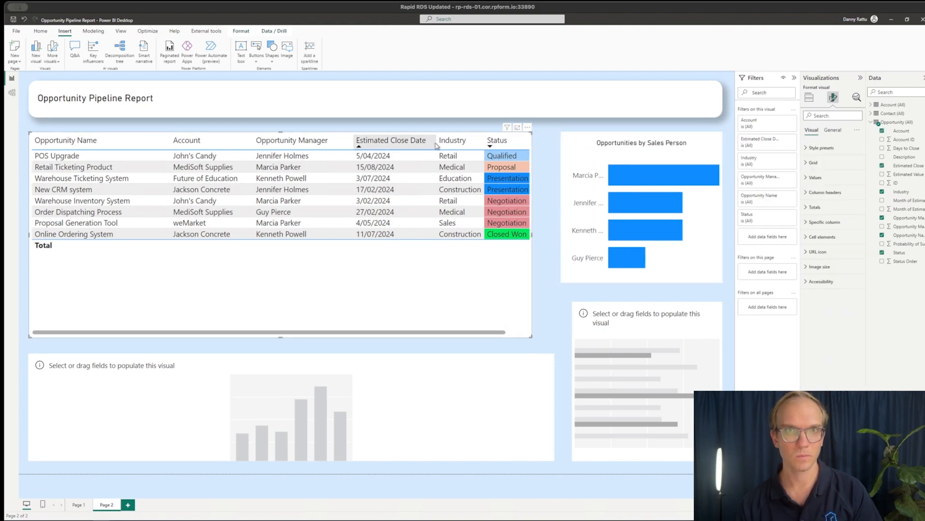
drag(436, 146, 416, 149)
drag(353, 152, 327, 153)
drag(533, 235, 510, 236)
click(573, 220)
drag(561, 207, 521, 208)
Narrow the column chart to the table's width and widen the lower bar chart to match the upper one
click(536, 393)
drag(555, 407, 509, 400)
click(613, 385)
drag(572, 380, 521, 381)
Make the Sales Person chart slightly taller and give it a white border with rounded corners and a shadow
click(636, 272)
drag(621, 282, 621, 289)
click(833, 130)
scroll(833, 289, down, 1)
click(853, 419)
click(854, 477)
click(816, 439)
click(819, 329)
scroll(827, 338, down, 1)
drag(835, 416, 845, 416)
Replace the empty lower bar chart with a copy of the Opportunities by Sales Person chart
click(671, 376)
key(Delete)
click(674, 264)
key(ctrl+c)
key(ctrl+v)
drag(604, 263, 589, 422)
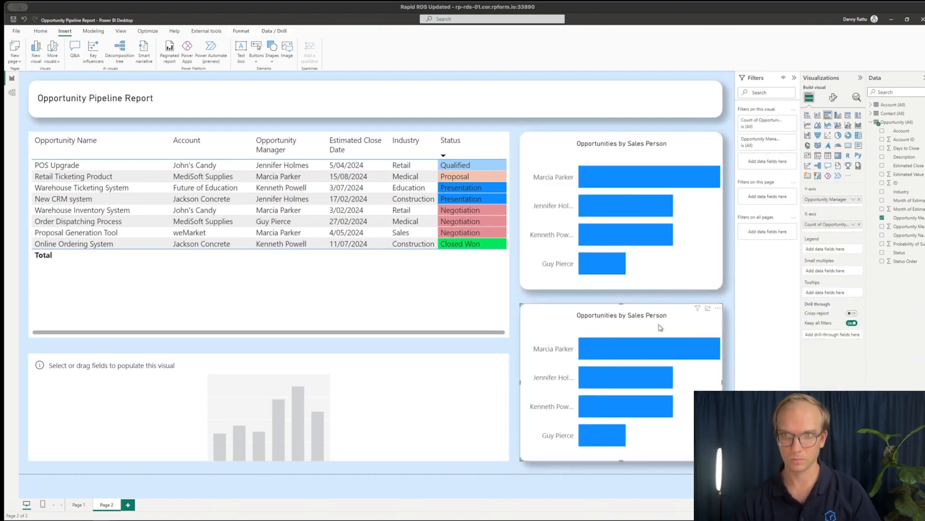
Switch the copied chart's Y-axis and X-axis fields to Industry and title it "Opportunities by Industry"
click(860, 198)
click(860, 220)
drag(902, 192, 834, 199)
drag(902, 192, 857, 199)
click(834, 97)
click(833, 131)
text(Industry)
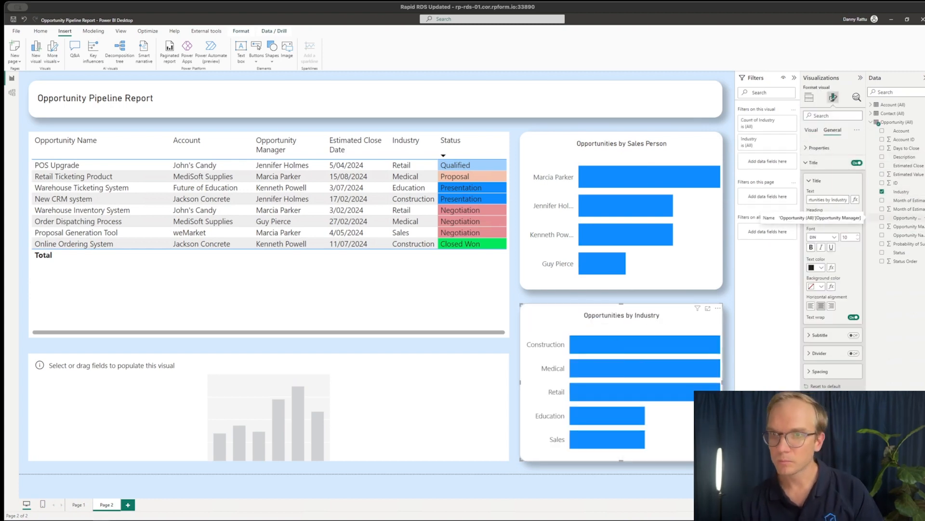
Plot the count of Month of Estimated Close by Month of Estimated Close in the column chart
click(450, 381)
drag(910, 209, 841, 201)
click(859, 199)
Hide the column chart's Y-axis and turn off both axis titles, keeping the X-axis shown
click(834, 97)
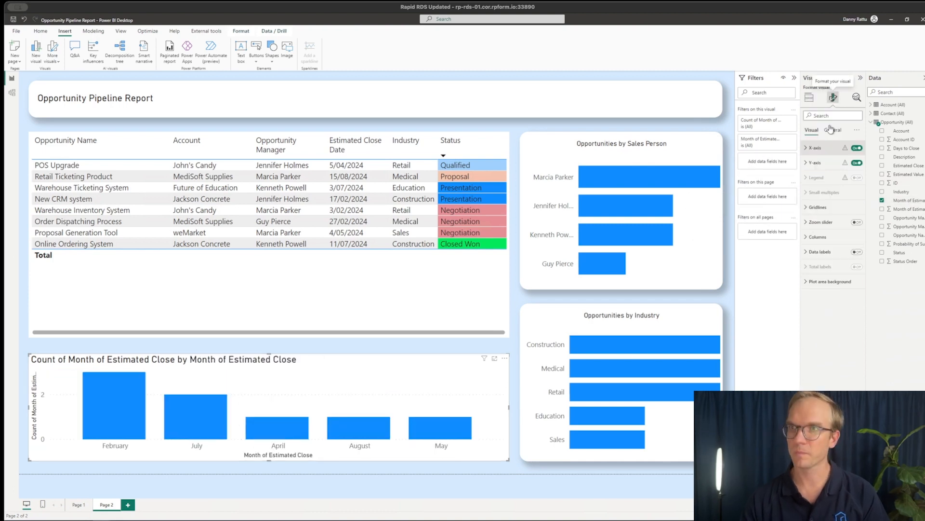
click(856, 163)
click(857, 148)
click(819, 163)
click(853, 275)
click(856, 148)
click(810, 149)
click(854, 266)
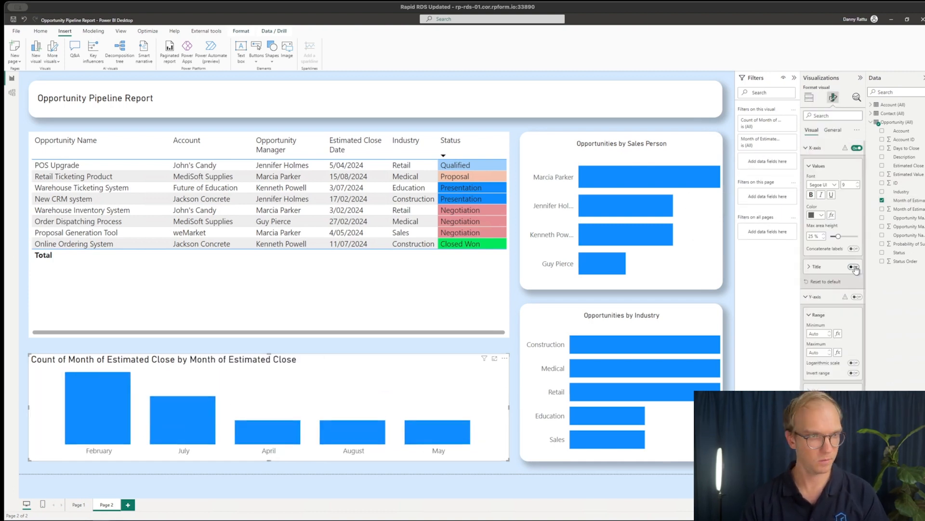
Title the column chart "Opportunities by Month", centre the title and increase the chart's top padding
click(833, 130)
click(813, 162)
drag(809, 199, 865, 203)
text(Opp)
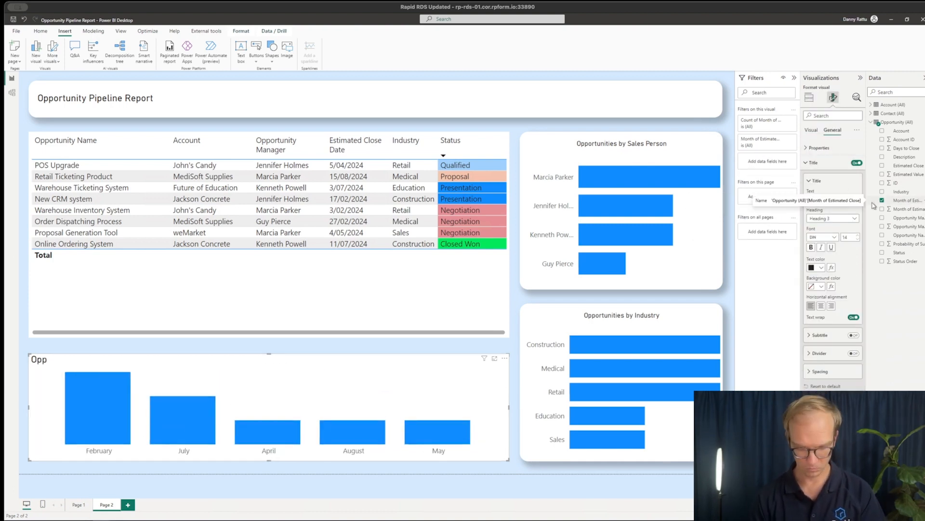
text(ortunities by Month)
click(821, 305)
click(810, 148)
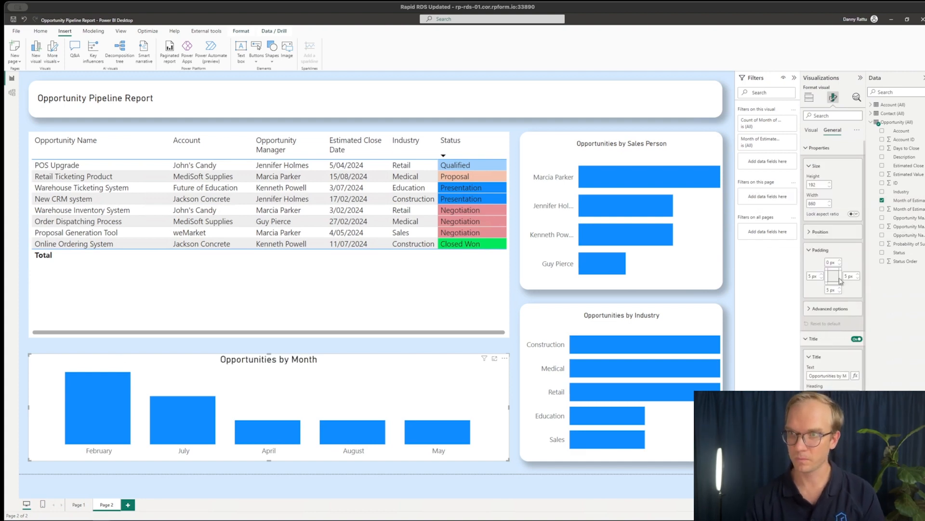
click(839, 260)
click(840, 260)
click(840, 260)
click(839, 260)
Extend the table slightly downward and show the Y-axis on the Opportunities by Month chart
click(299, 304)
drag(269, 337, 269, 343)
click(362, 407)
click(856, 297)
Increase the right padding of the Opportunities by Sales Person chart
click(701, 256)
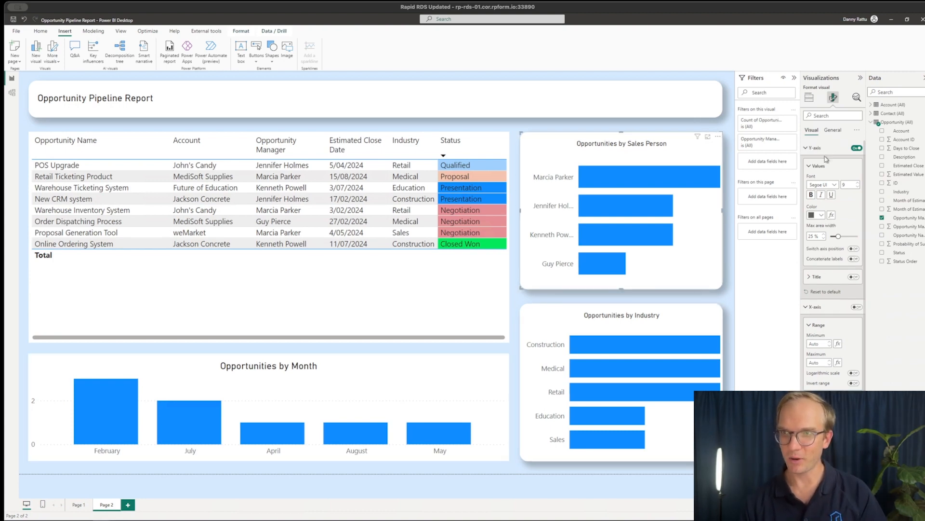
click(833, 130)
click(858, 275)
click(858, 274)
click(858, 274)
click(858, 274)
click(858, 274)
click(858, 275)
Set the right padding of the Opportunities by Industry chart to 20 px
click(708, 412)
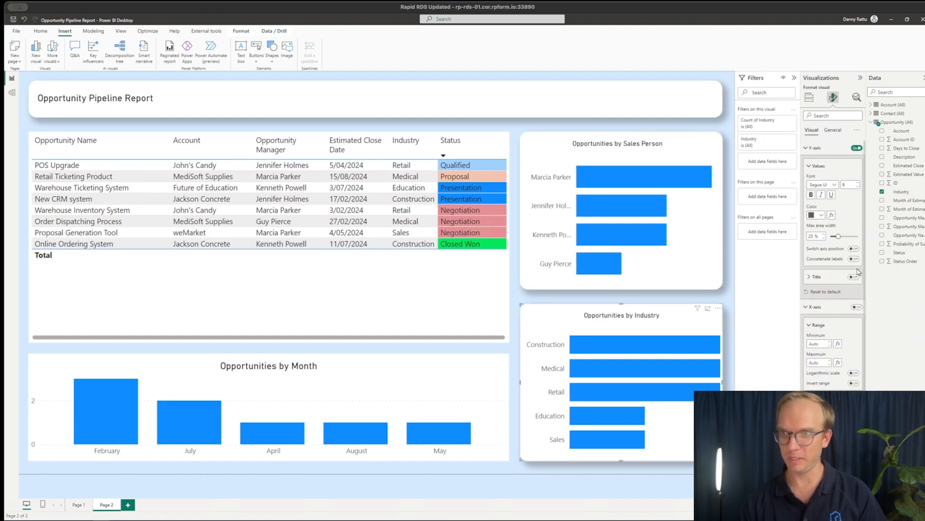
click(832, 130)
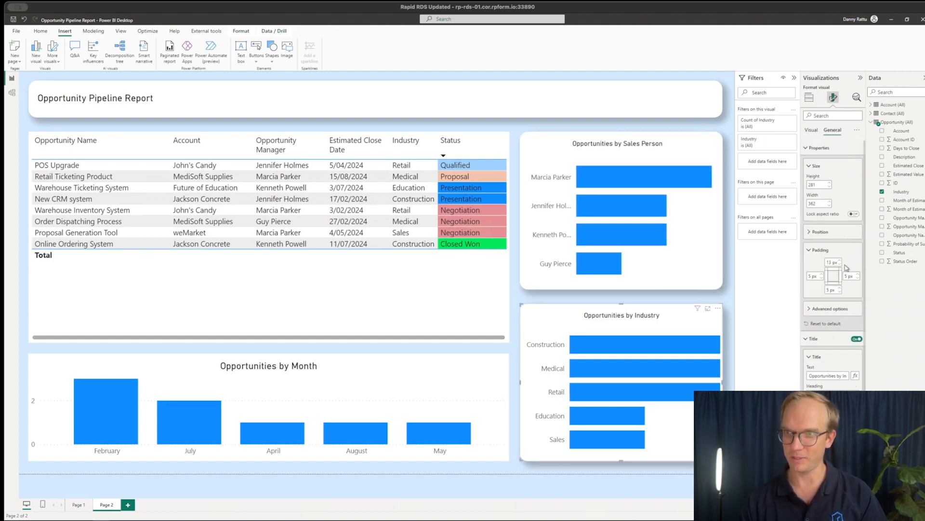
click(858, 274)
click(857, 274)
click(858, 275)
click(858, 274)
click(858, 274)
click(858, 274)
click(858, 274)
click(858, 274)
click(857, 274)
click(858, 274)
click(858, 274)
click(858, 274)
click(858, 275)
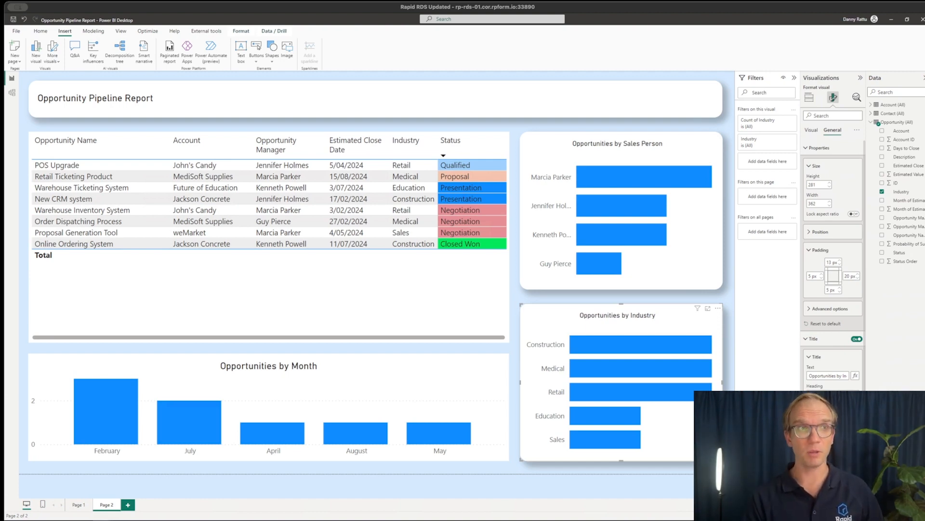
Give the Opportunities by Month chart and the opportunity table white borders with rounded corners and shadows
click(444, 397)
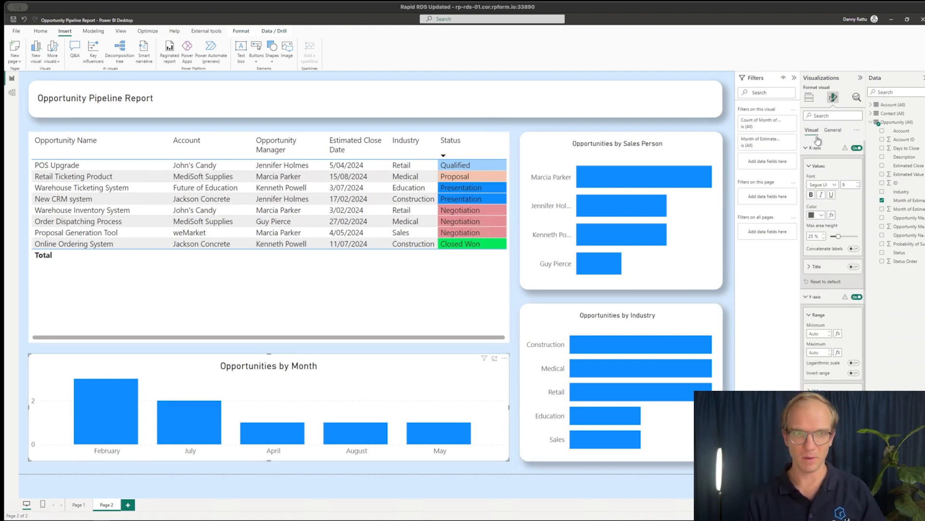
click(834, 130)
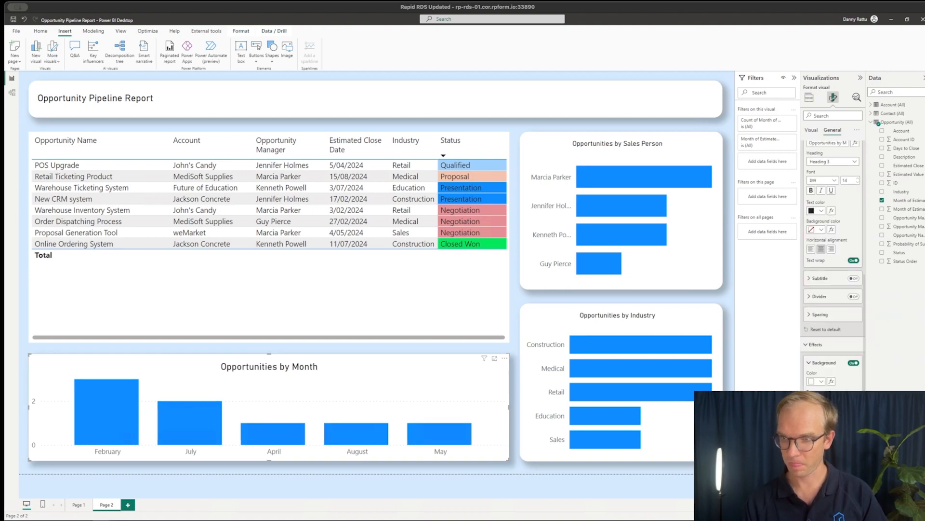
click(453, 294)
click(833, 130)
scroll(833, 270, down, 3)
click(854, 381)
click(821, 399)
click(816, 368)
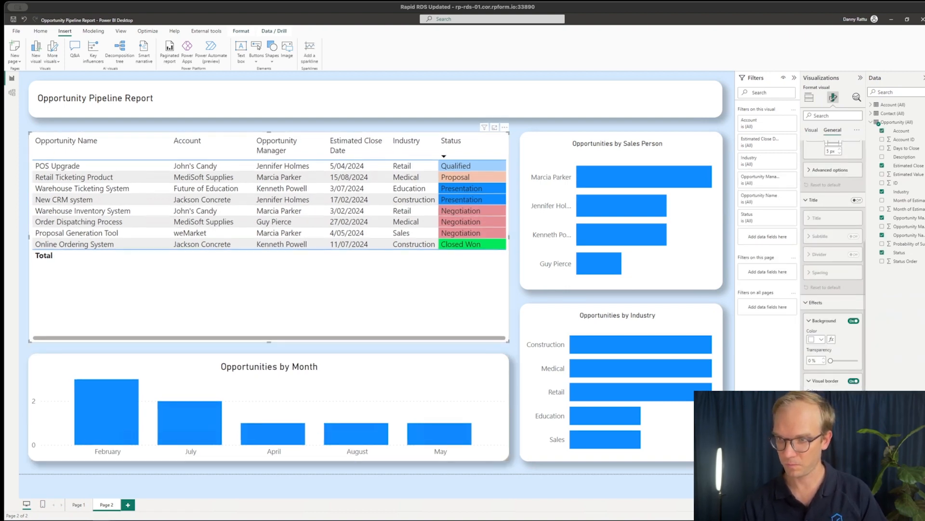
click(856, 444)
click(564, 505)
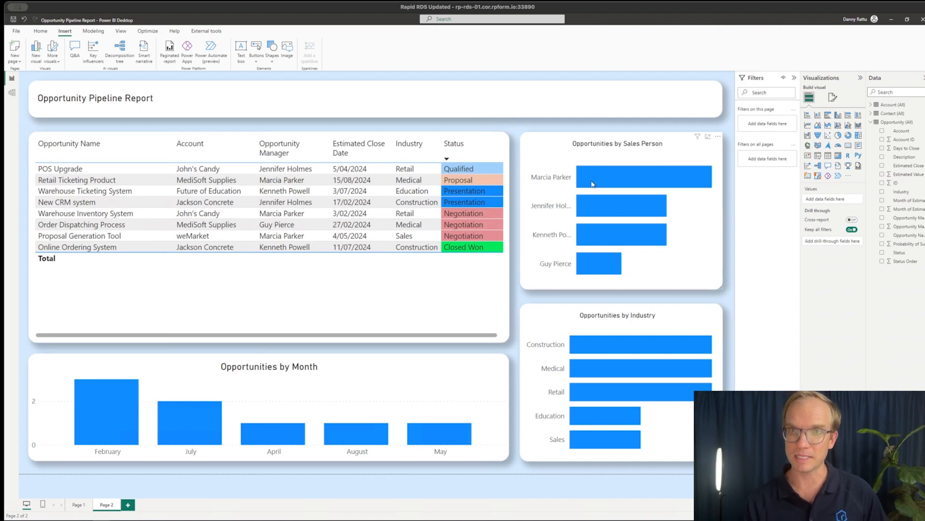
Cross-filter the report by each sales person in the Opportunities by Sales Person chart and clear the filter
click(625, 182)
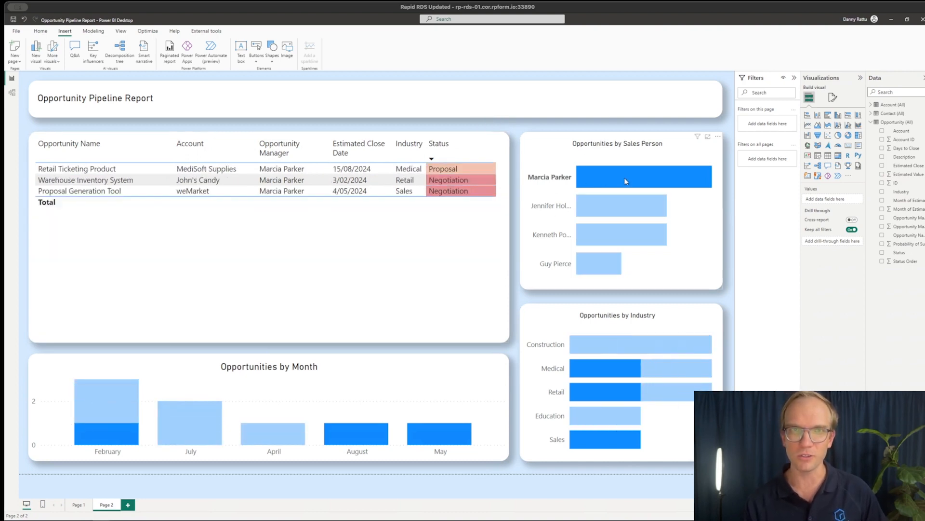
click(605, 211)
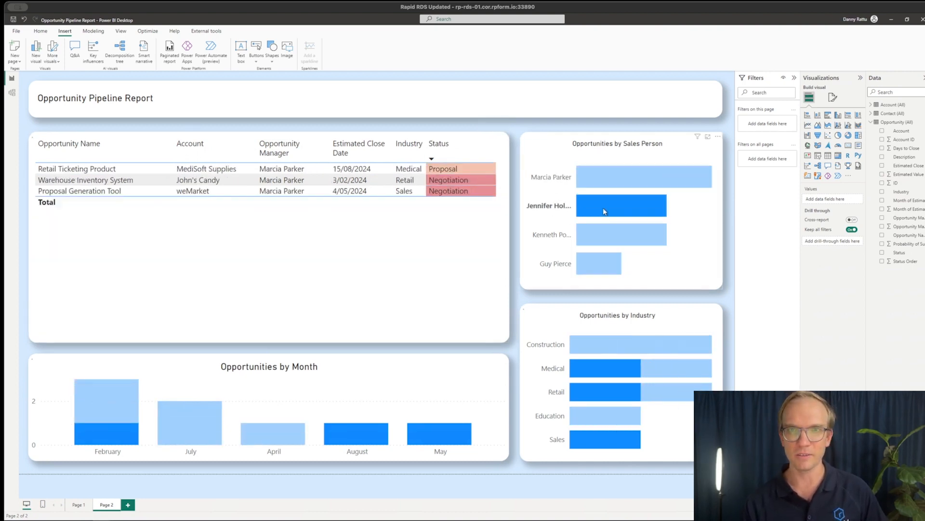
click(610, 236)
click(603, 269)
click(620, 182)
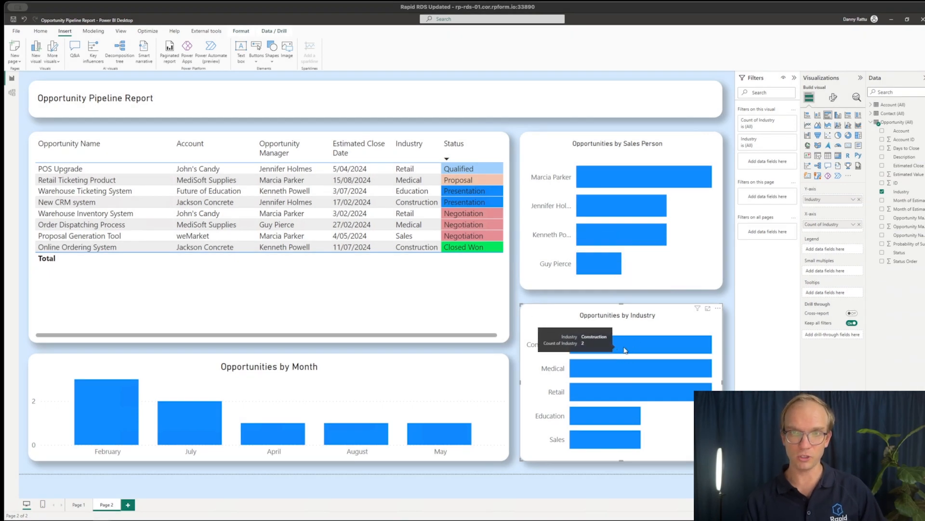
Cross-filter the report by Construction, Medical and Retail in the Opportunities by Industry chart, clearing the filter at the end
click(632, 350)
click(630, 356)
click(611, 366)
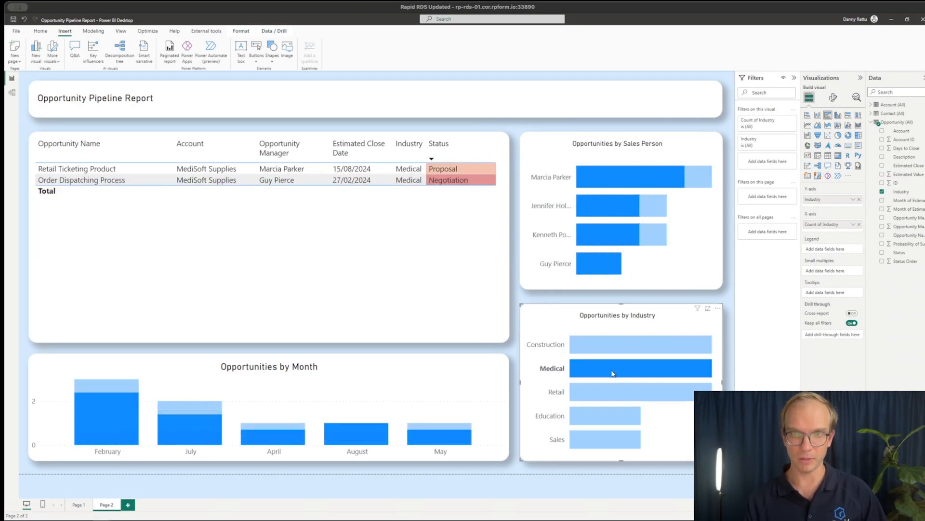
click(607, 370)
click(602, 390)
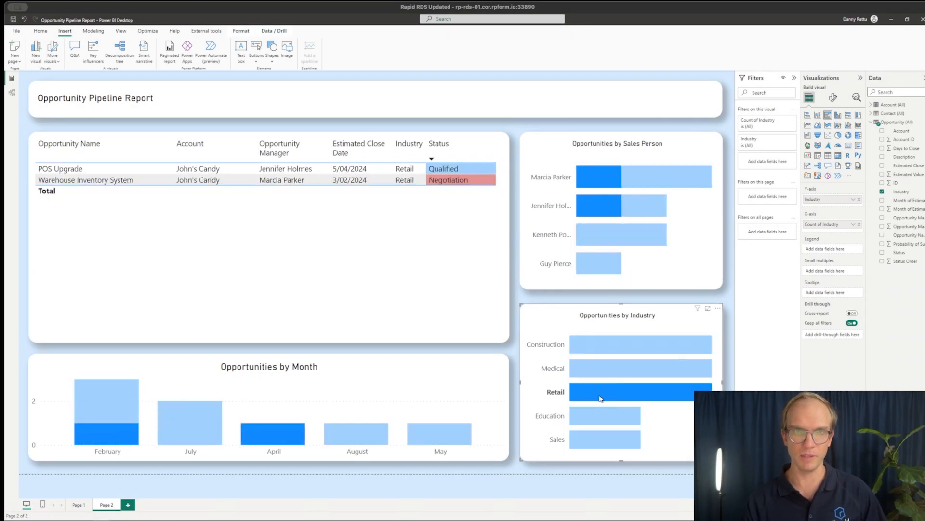
click(600, 396)
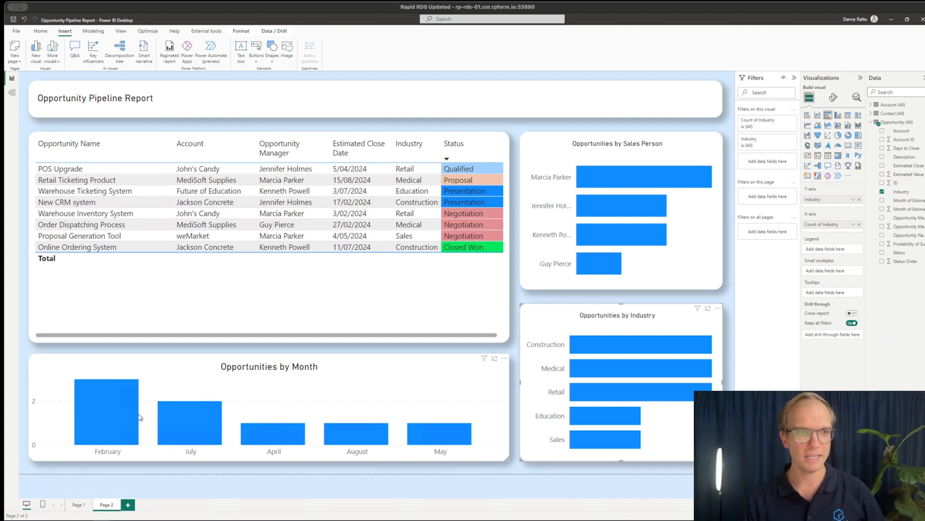
Cross-filter the report by February, July, April and August in the Opportunities by Month chart
click(113, 415)
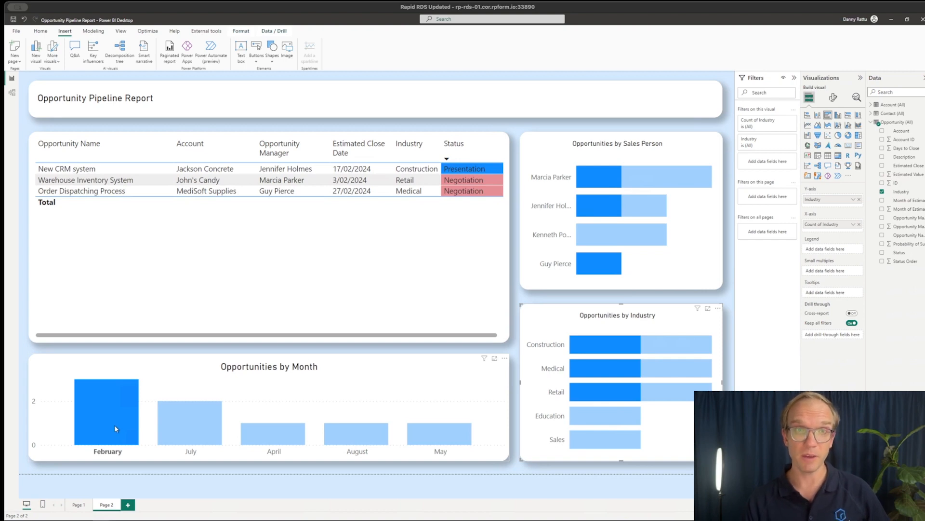
click(195, 417)
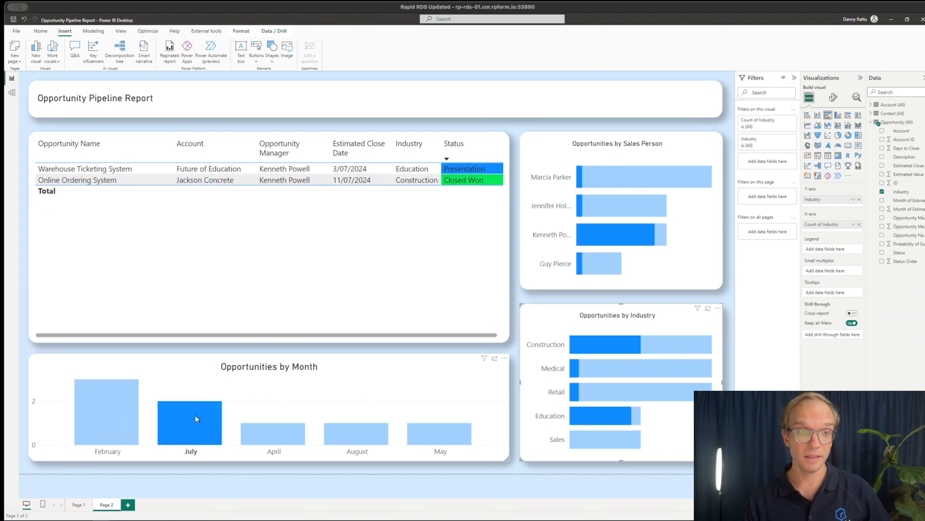
click(280, 436)
click(352, 432)
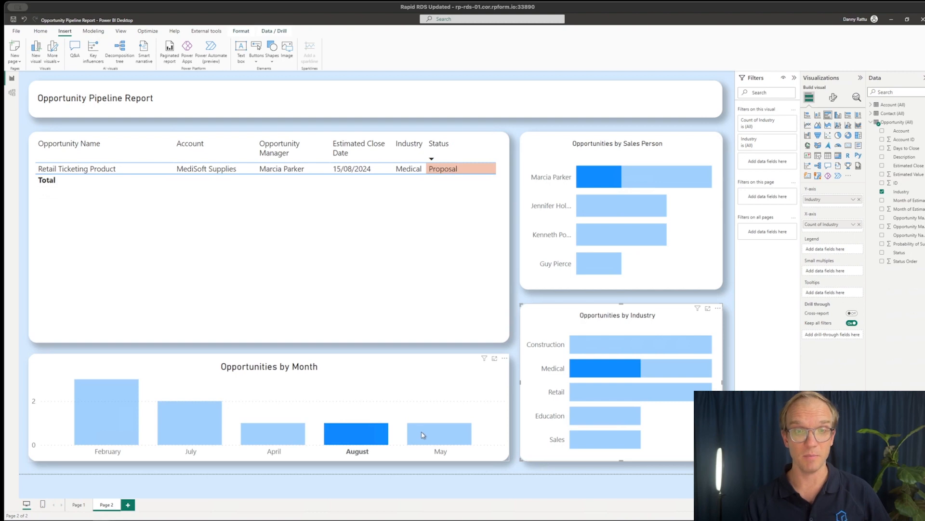
Cross-filter the report by May, July and February in the Opportunities by Month chart and clear the filter
click(422, 434)
click(199, 423)
click(114, 413)
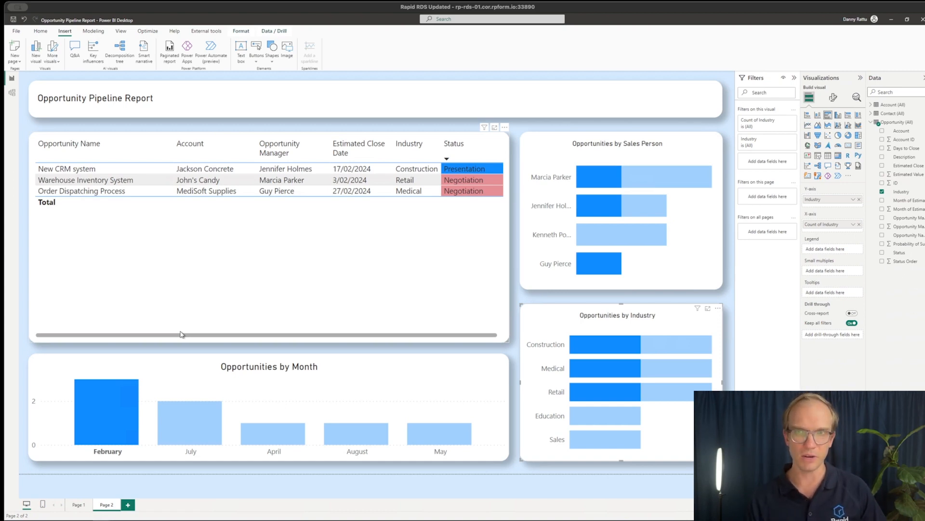
click(100, 404)
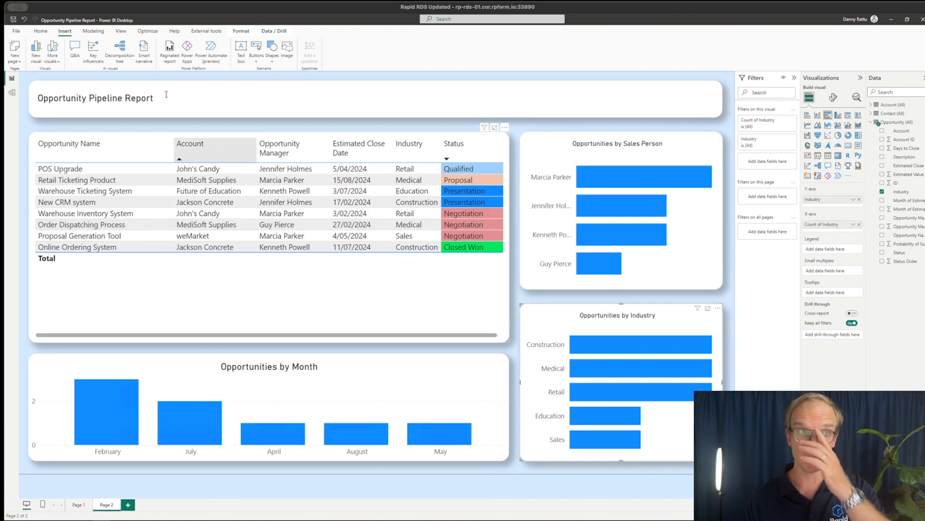
Save the report in Downloads as Opportunity Pipeline Report, replacing the existing file
click(16, 33)
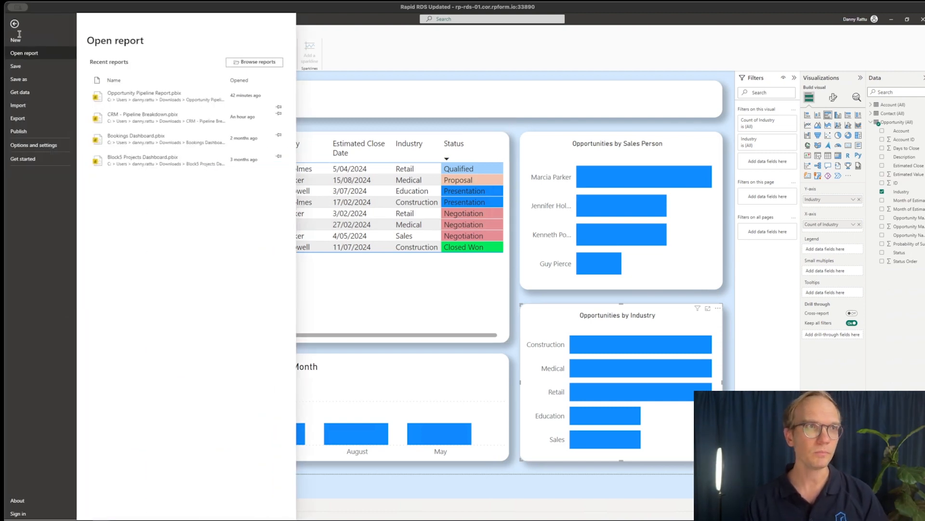
click(42, 79)
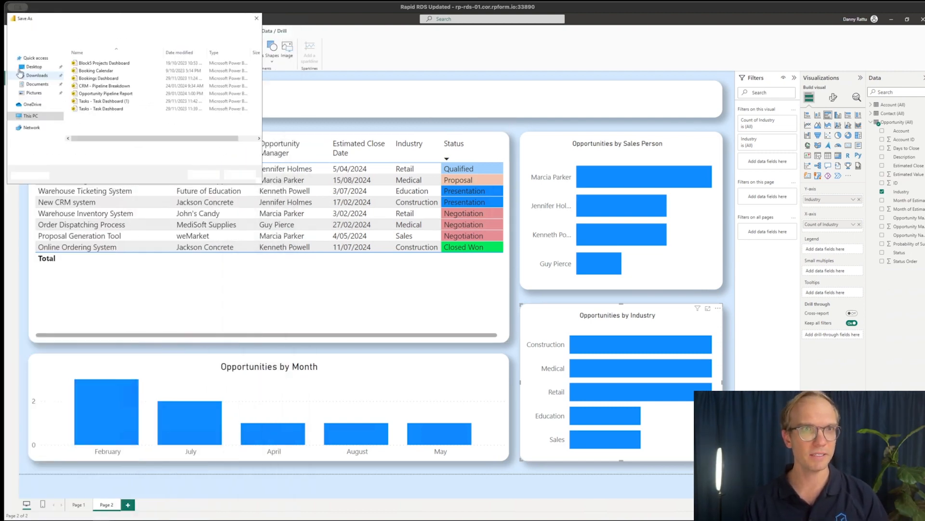
key(Return)
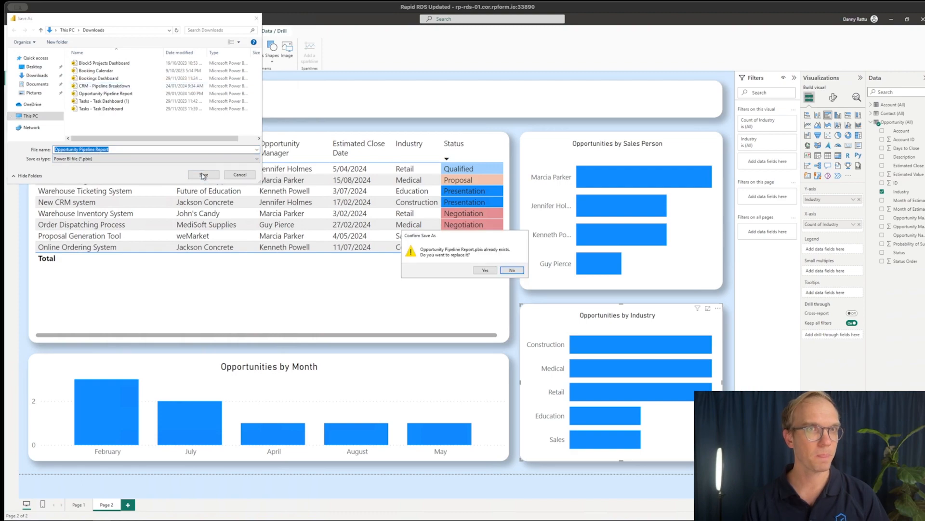
click(484, 271)
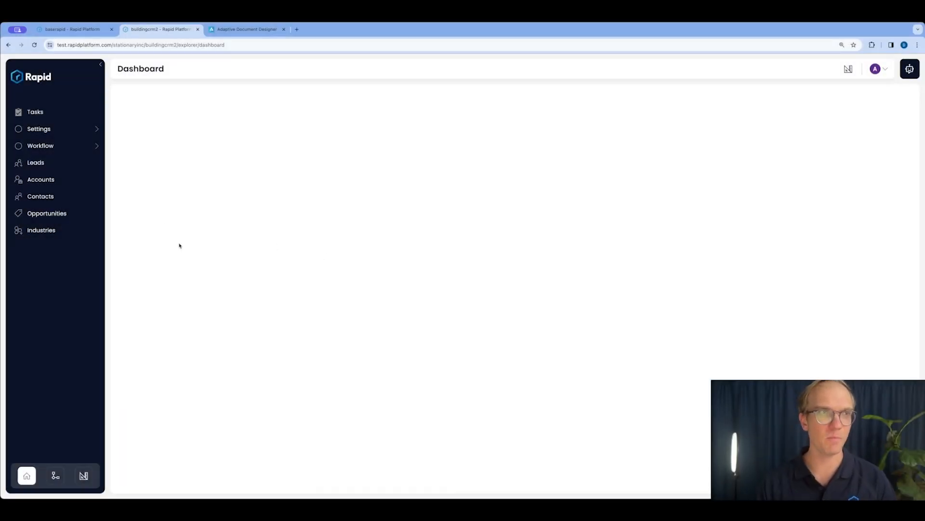
Switch to the buildingcrm2 site in Rapid Platform and create a designer page named "Opportunity Pipeline Report"
click(84, 477)
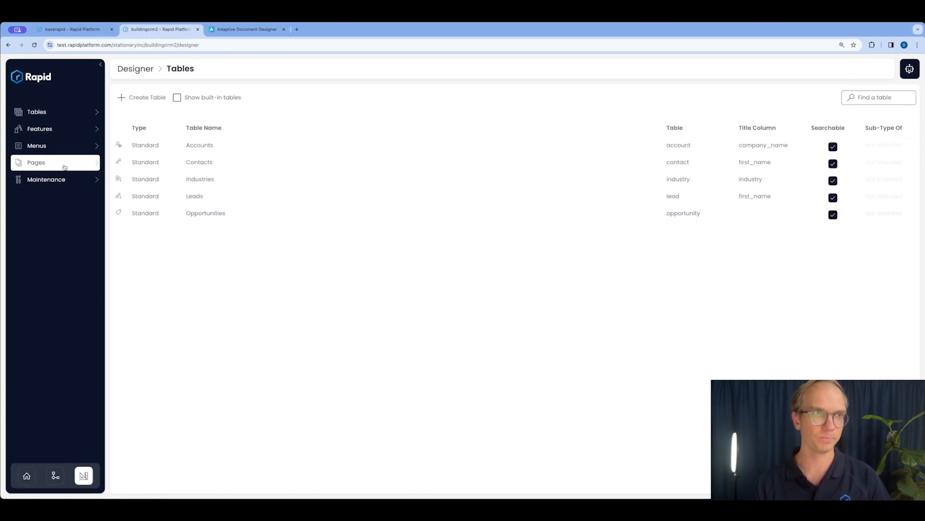
click(96, 147)
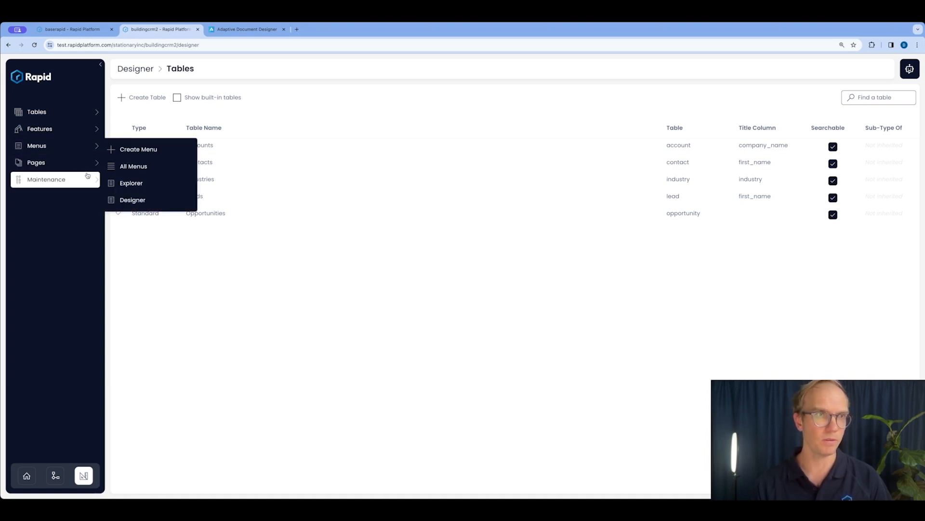
click(86, 169)
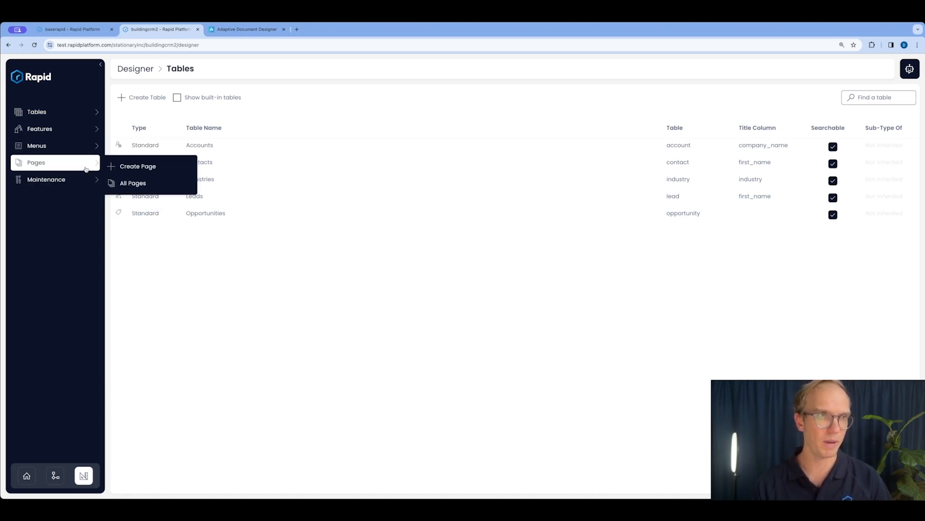
click(140, 167)
click(525, 306)
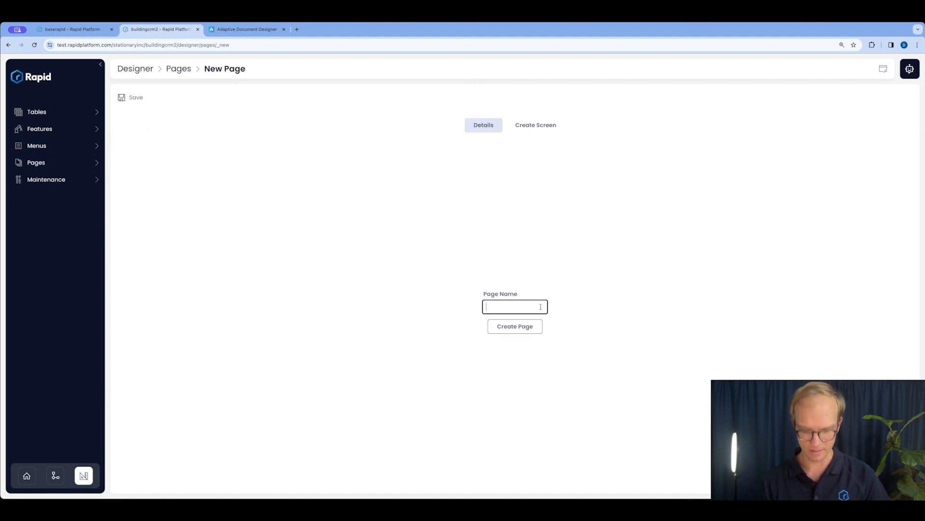
text(Opportunity)
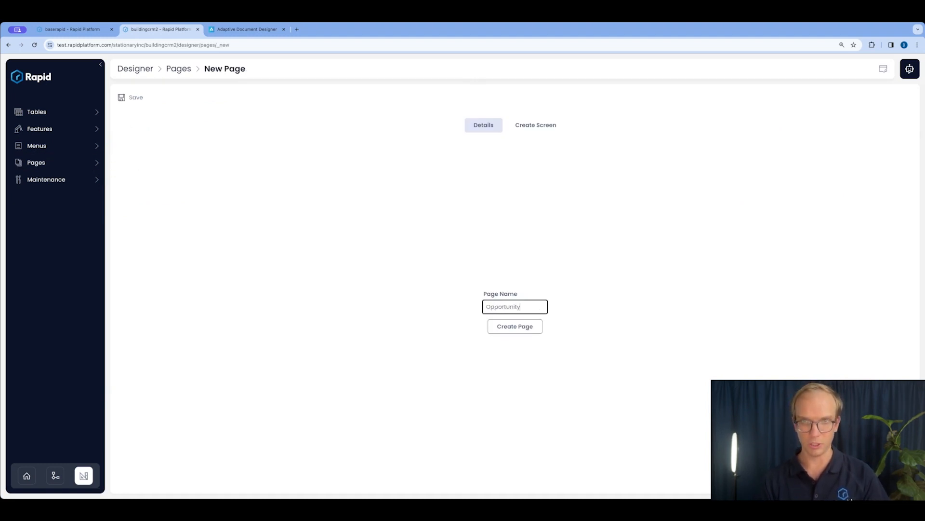
text( Pupeline Report)
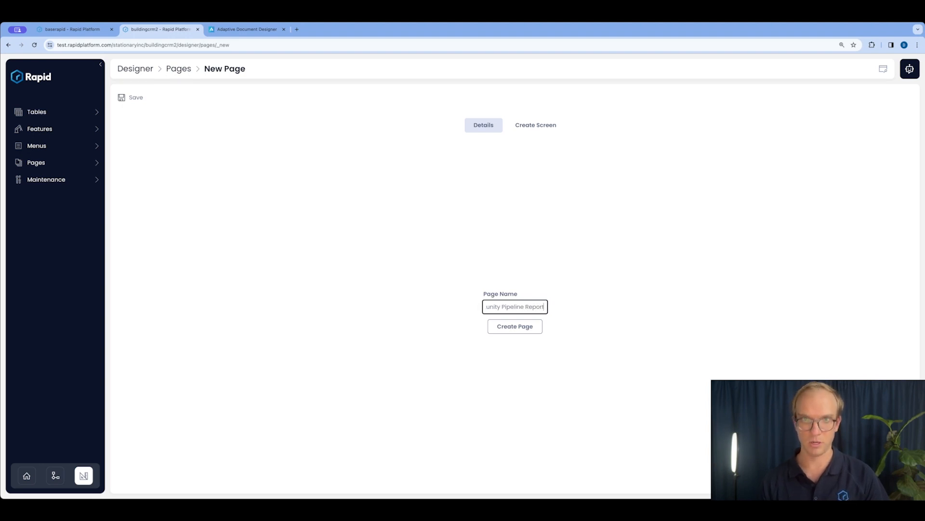
drag(499, 303, 480, 305)
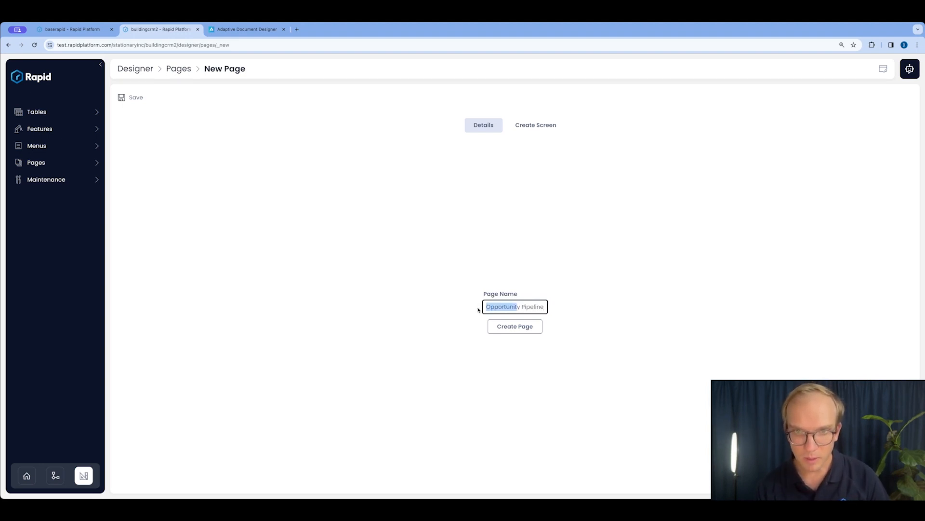
click(518, 330)
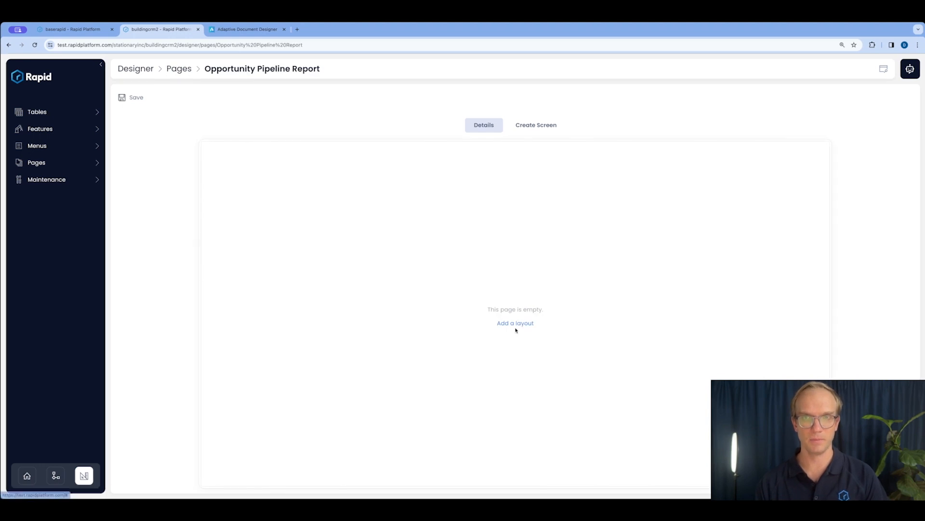
Add a Report component to the empty page and create the site's reporting workspace
click(515, 325)
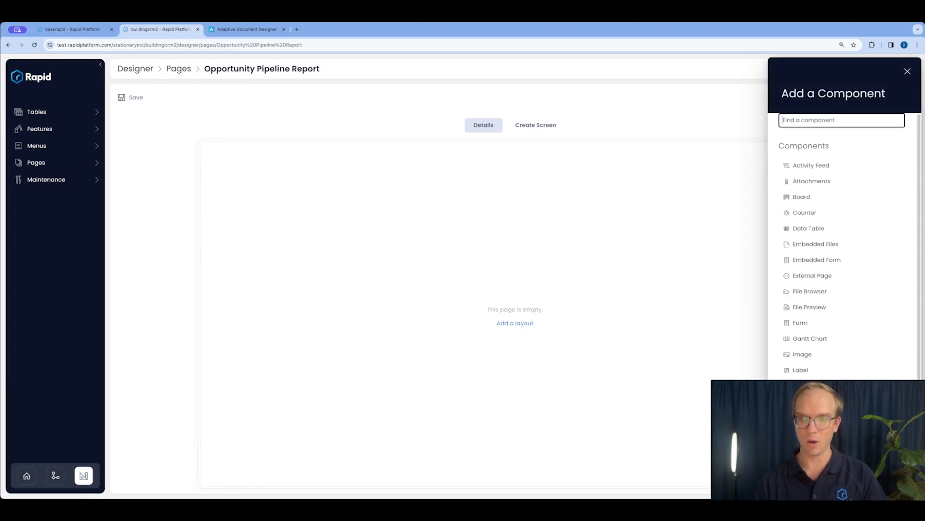
click(802, 417)
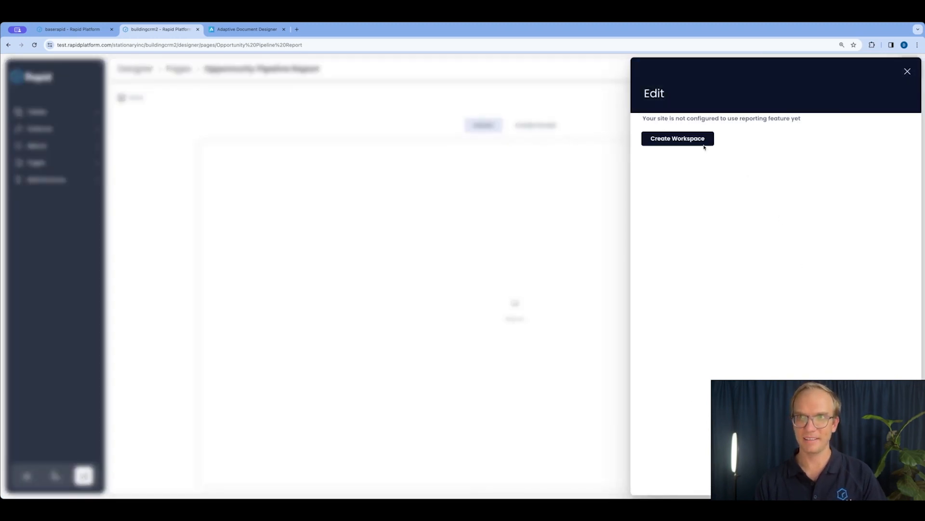
click(665, 140)
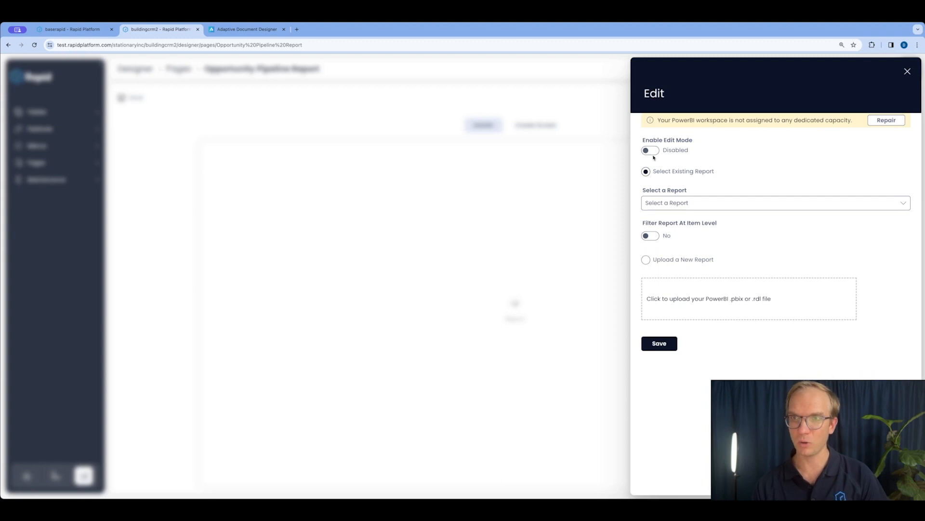
Upload Opportunity Pipeline Report.pbix as a new report for the Report component and close its settings
click(646, 260)
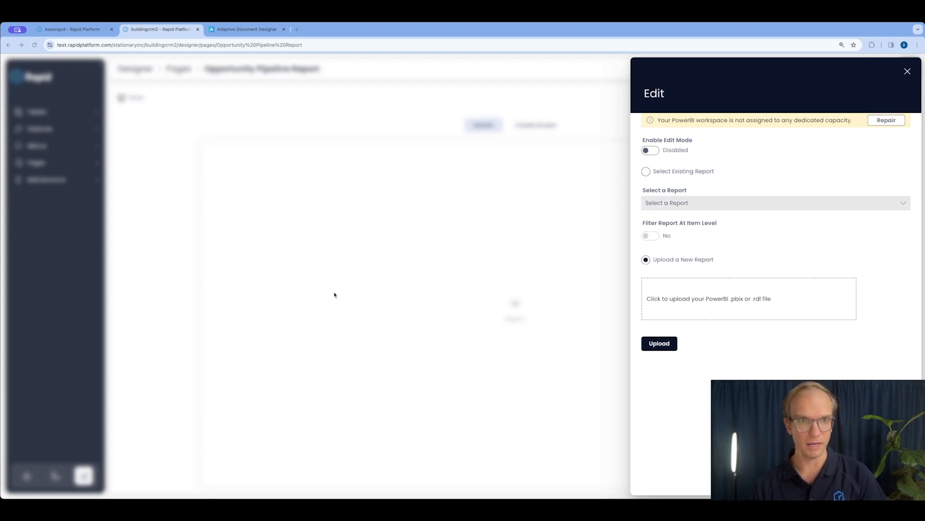
drag(429, 151, 699, 289)
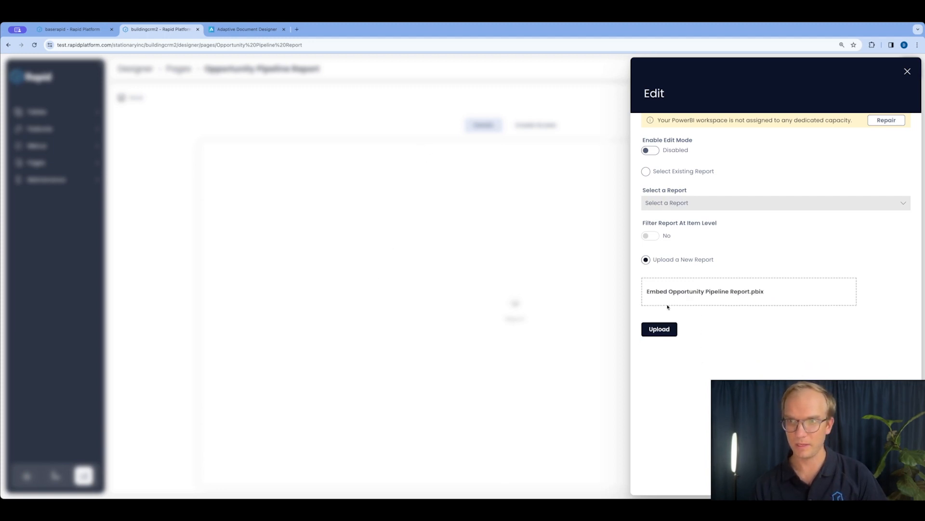
click(665, 329)
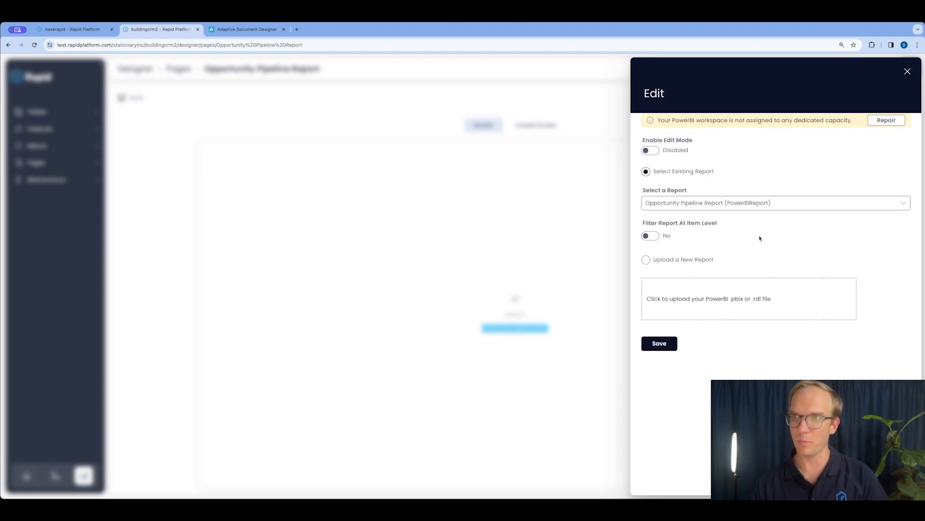
click(907, 71)
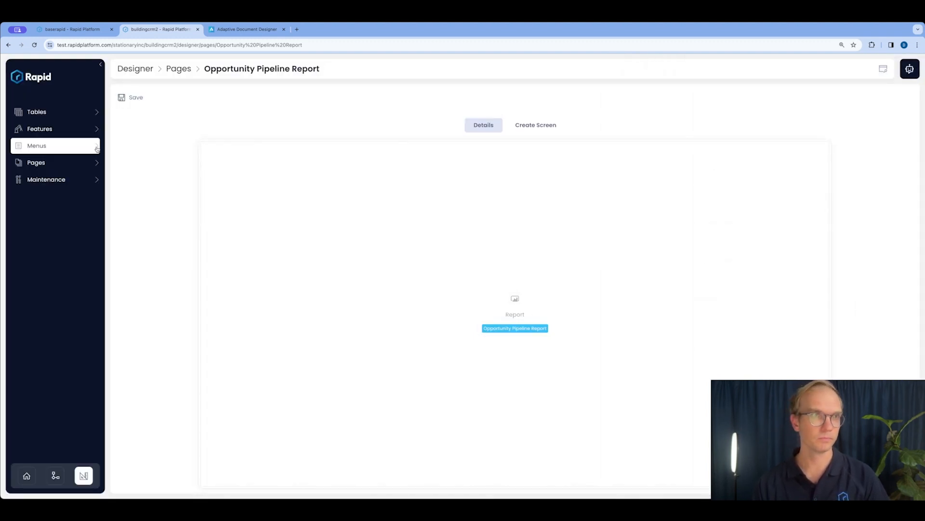
Open the Explorer menu in the designer and add a new menu item to its sidebar structure
mouse_move(97, 149)
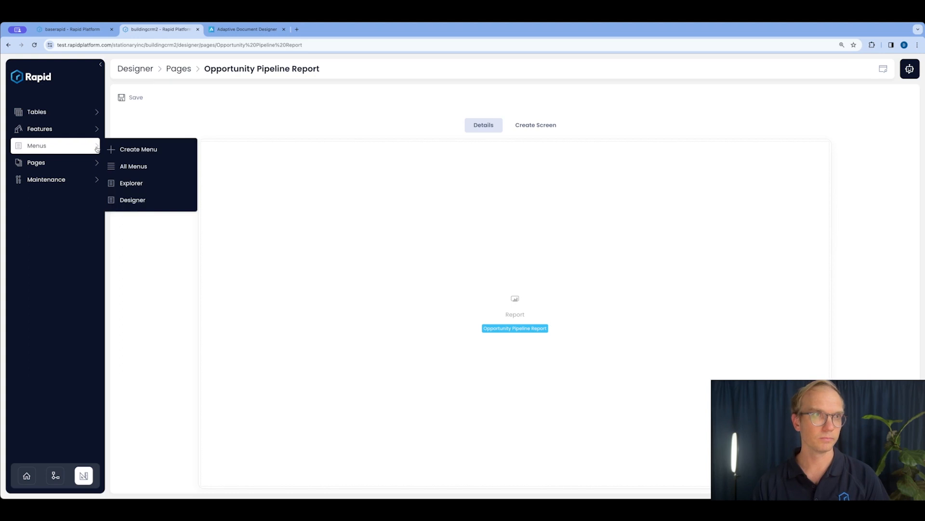
click(134, 187)
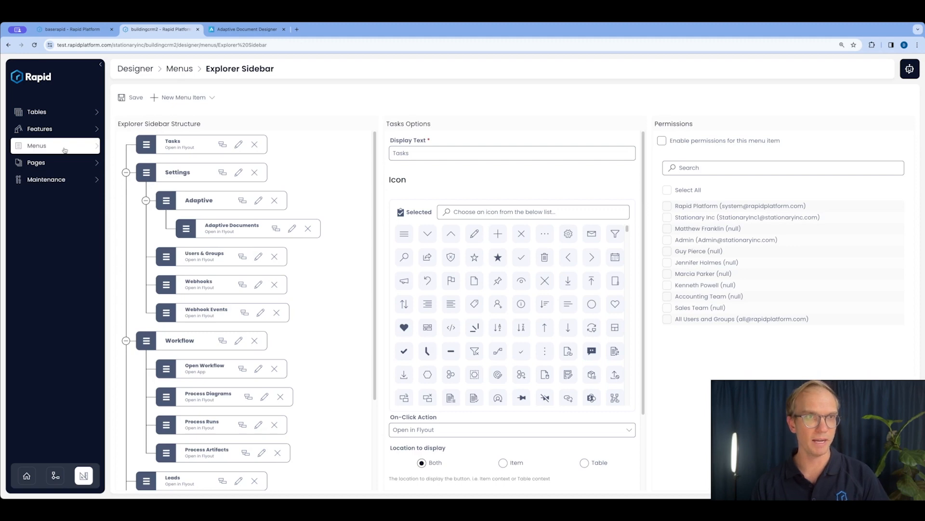
scroll(182, 357, down, 3)
scroll(182, 357, up, 3)
click(183, 97)
click(179, 113)
Set the new menu item's display text to "Opportunity Pipeline Report"
triple_click(451, 151)
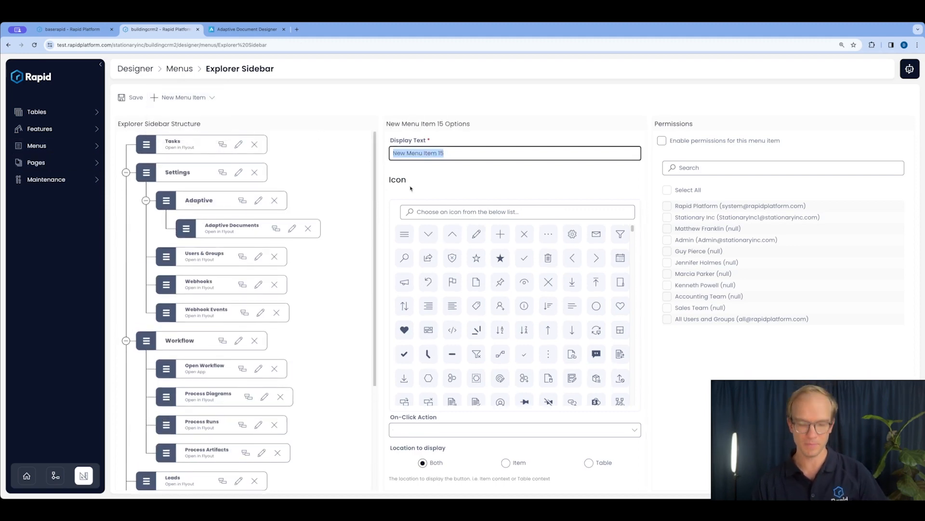
text(Opp)
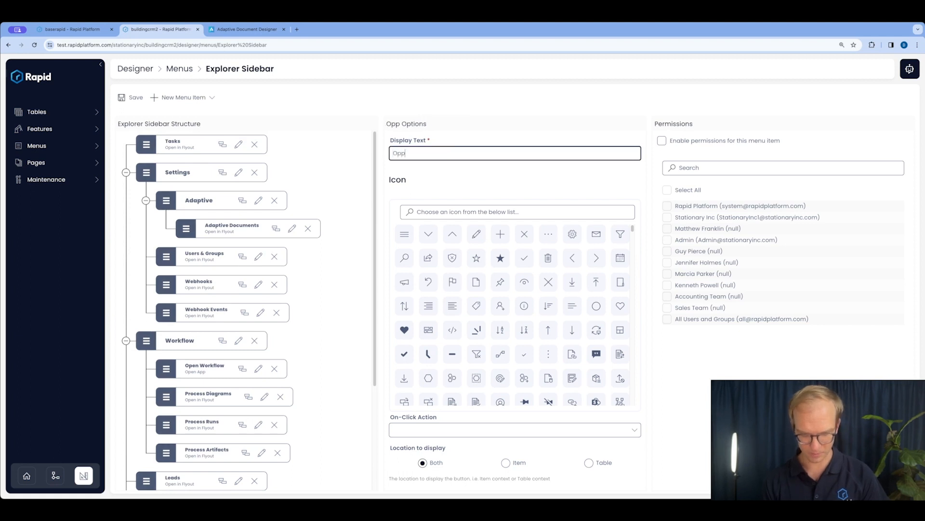
text(ortunity Pieplion)
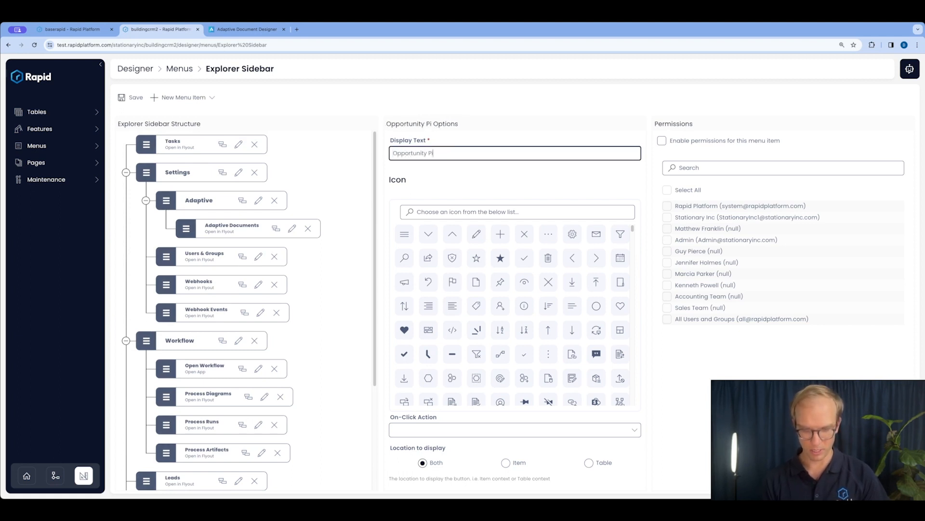
key(BackSpace)
key(BackSpace)
key(BackSpace)
key(BackSpace)
key(BackSpace)
key(BackSpace)
text(peline Report)
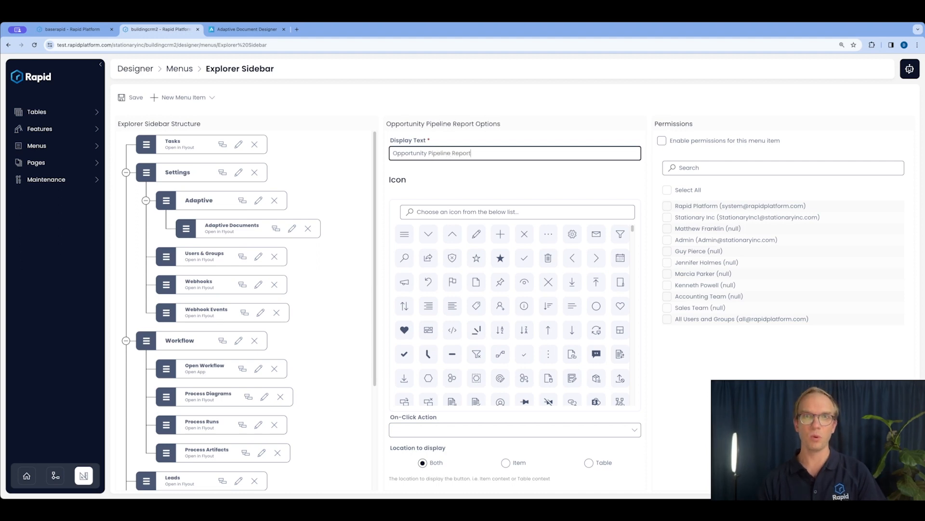
Make the menu item open the app Explorer with sub-path "Opportunity Pipeline Report" and save the sidebar menu
scroll(435, 283, down, 1)
click(436, 429)
click(436, 404)
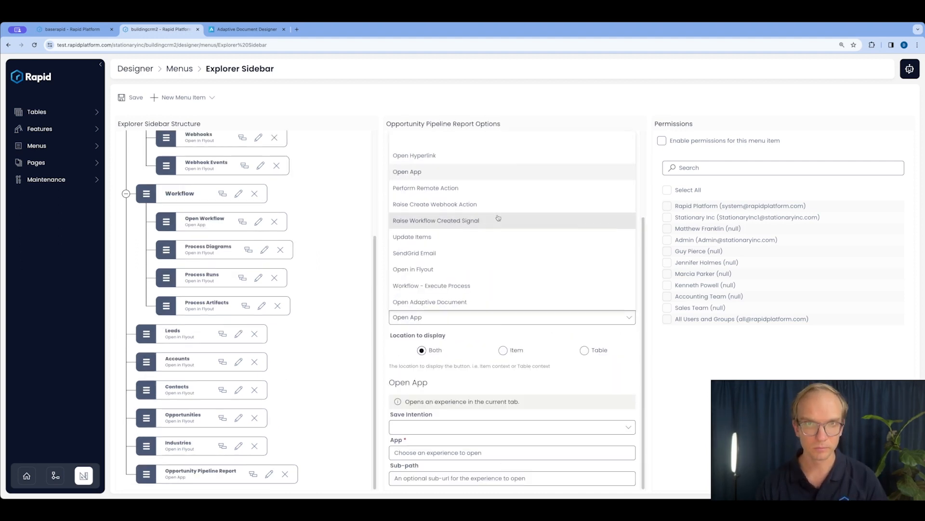
click(437, 452)
text(Explorer)
key(Tab)
text(Opportunity Pipeline Report)
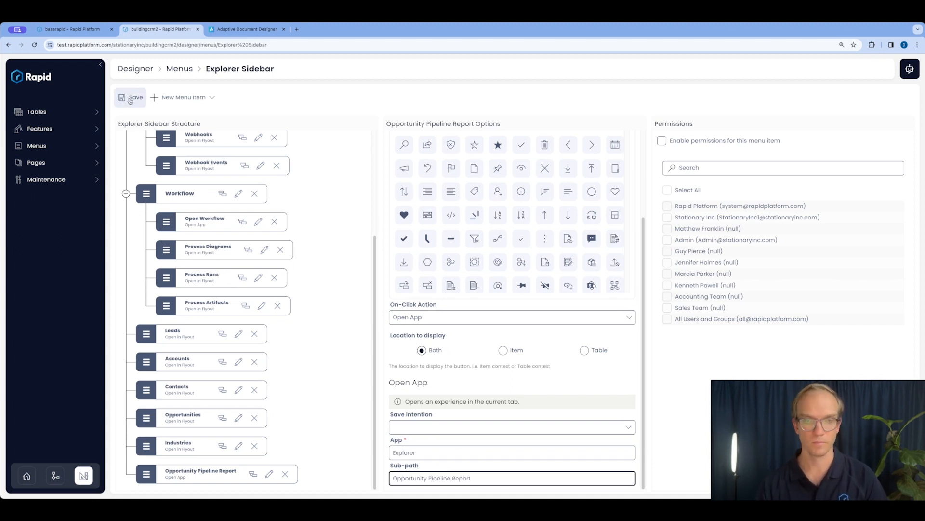
click(128, 97)
Open the Opportunity Pipeline Report from the Explorer sidebar, cross-filter it by the second and first sales persons, and clear the filter
click(31, 77)
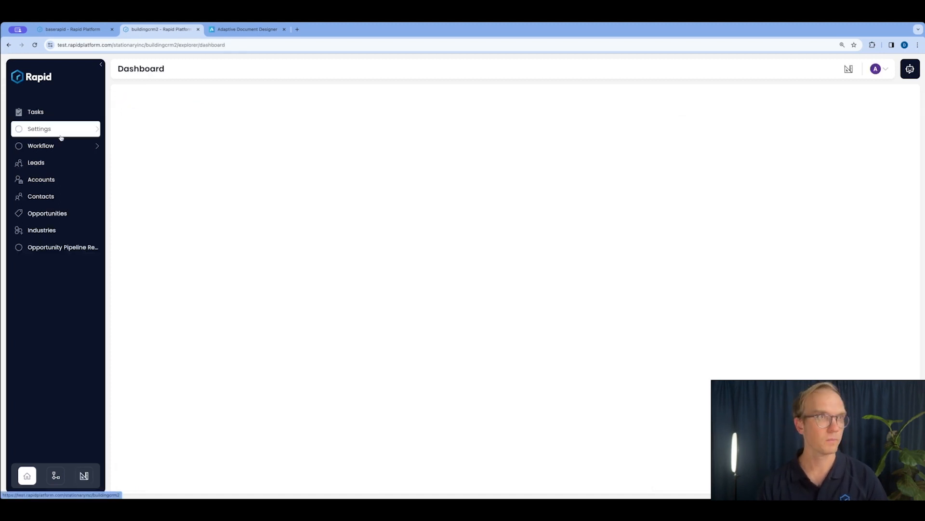
click(63, 246)
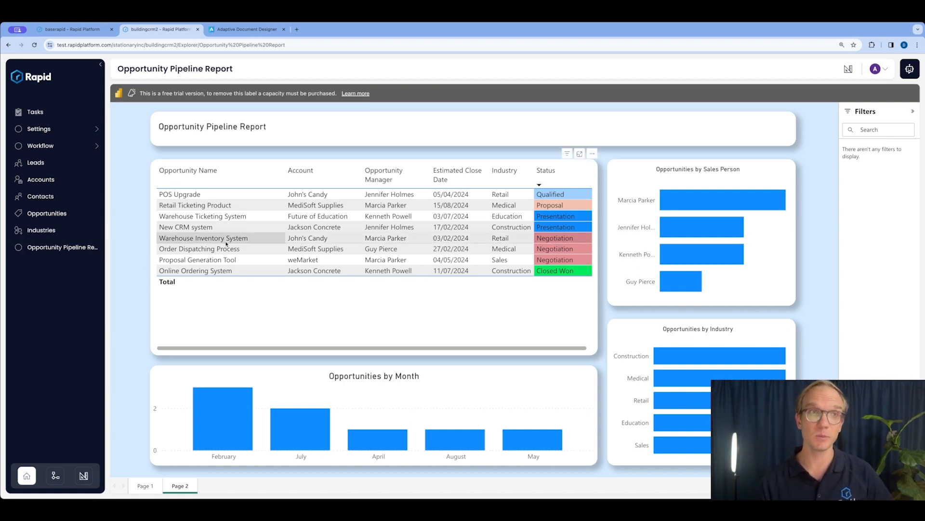
click(688, 225)
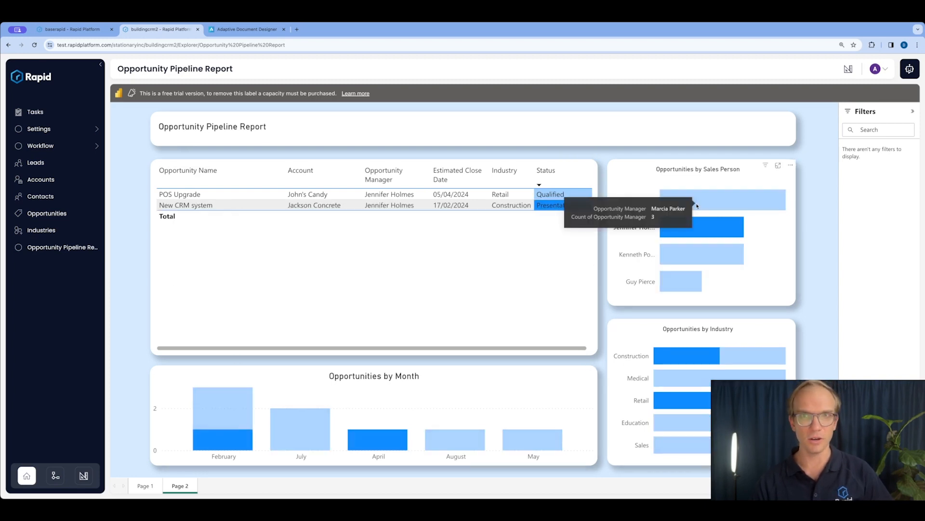
click(705, 206)
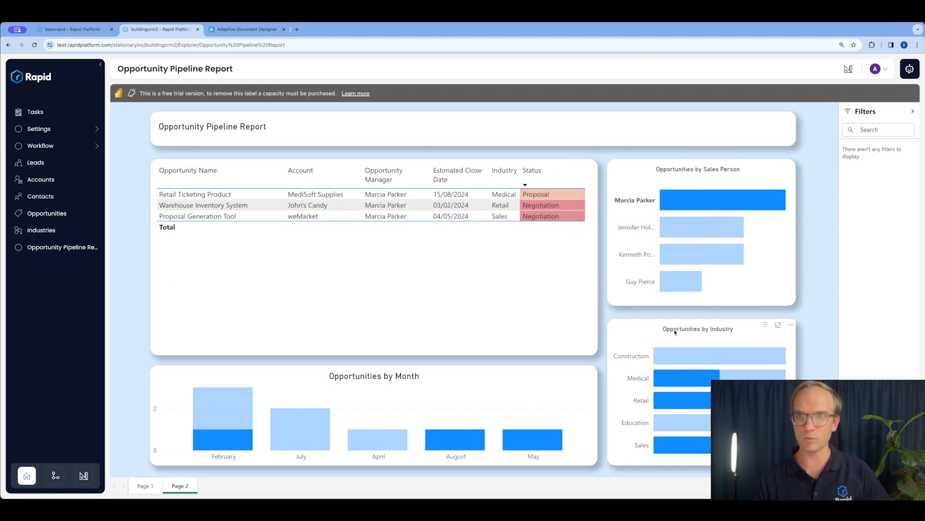
click(735, 205)
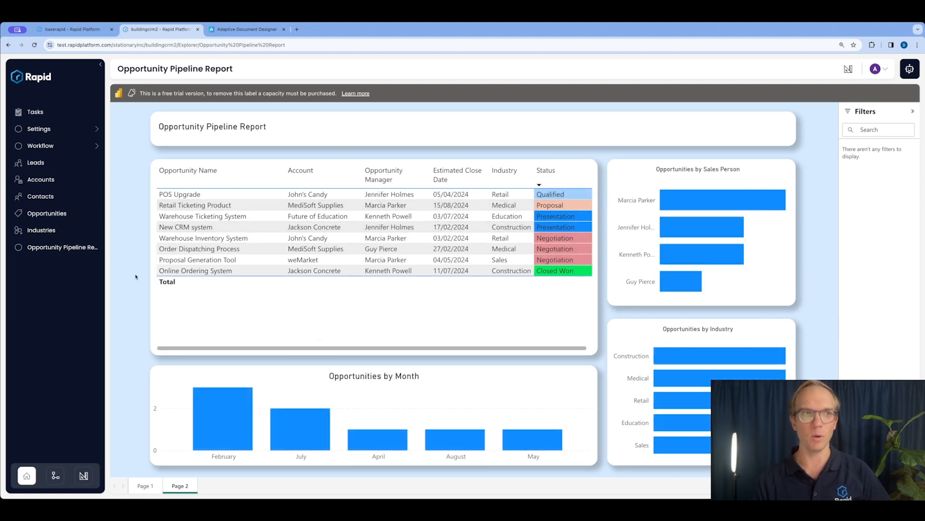
Create an opportunity named TEST with a sales person assigned as its Opportunity Manager
click(73, 213)
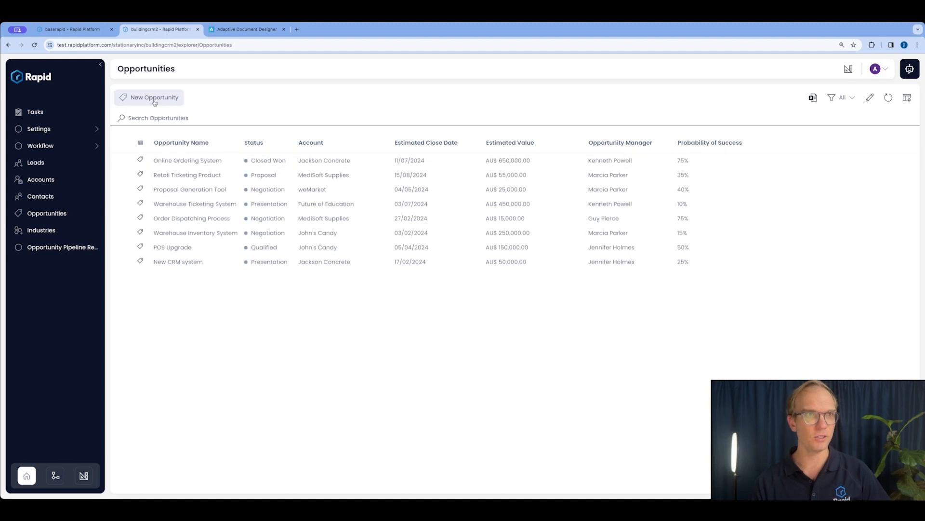
click(154, 98)
text(TEST)
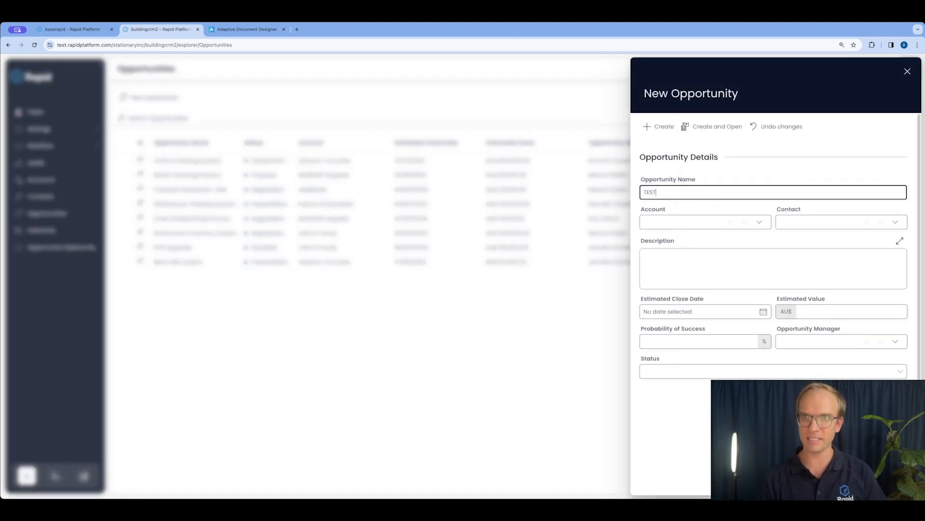
click(896, 343)
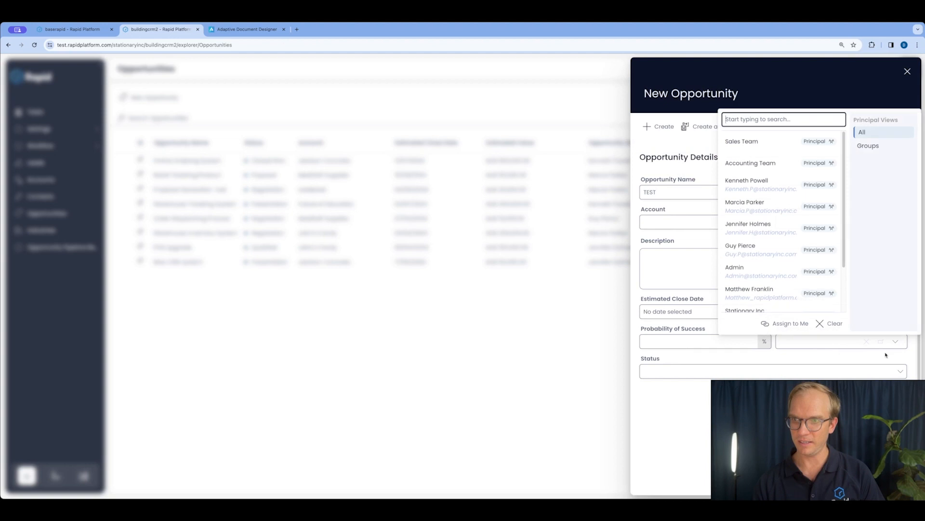
click(743, 187)
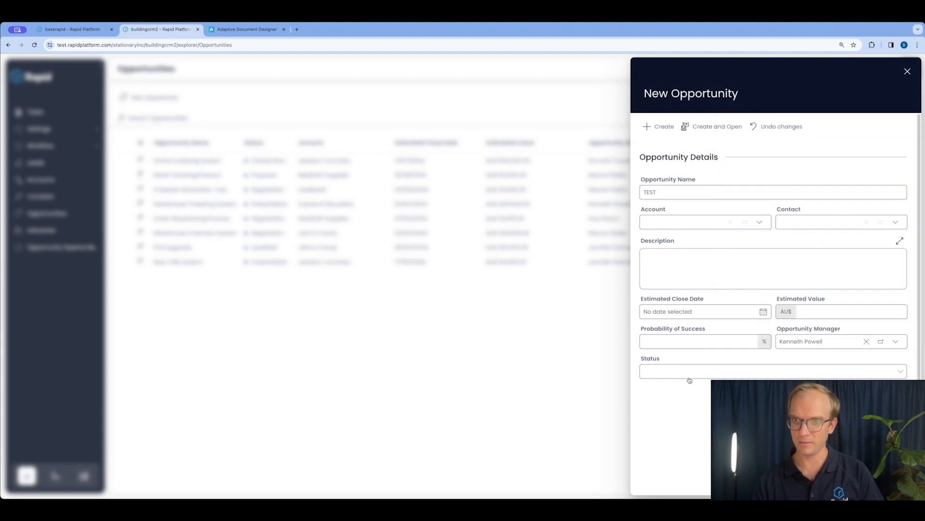
click(662, 127)
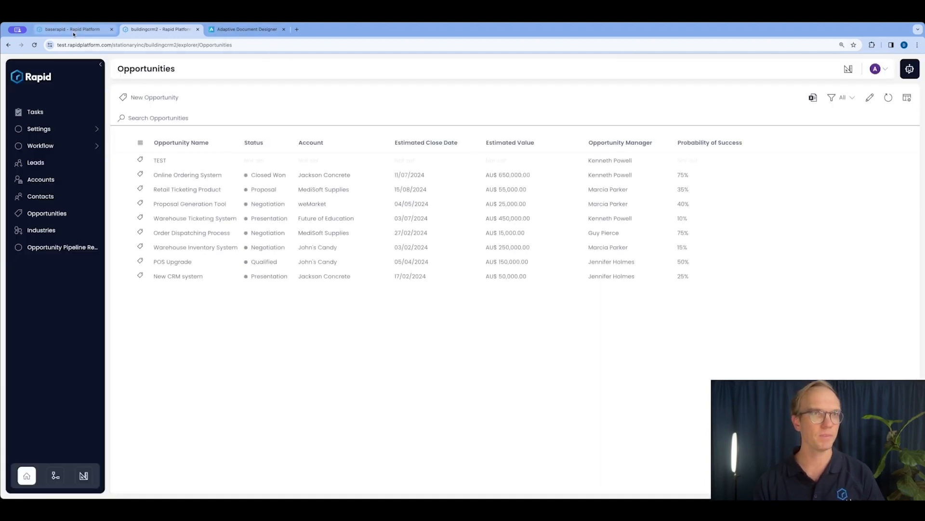
Reopen the Opportunity Pipeline Report to check it for the TEST opportunity
click(47, 252)
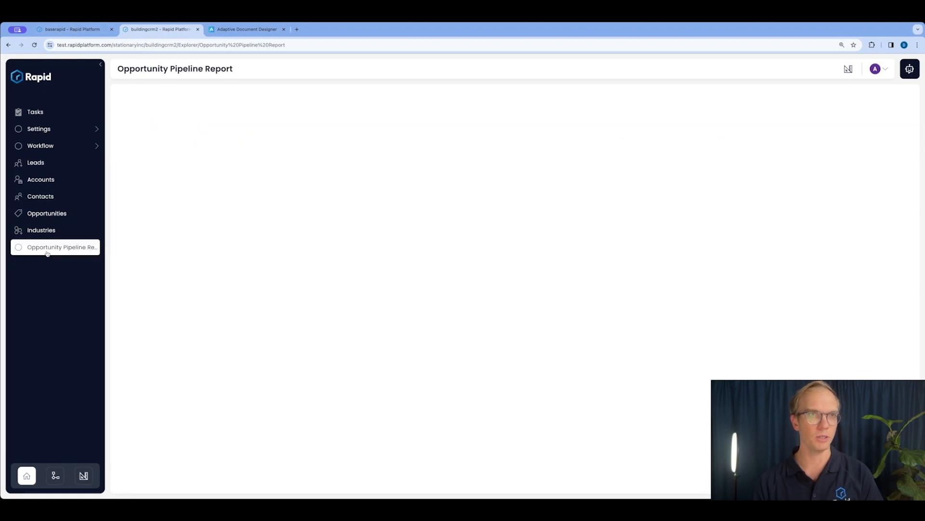